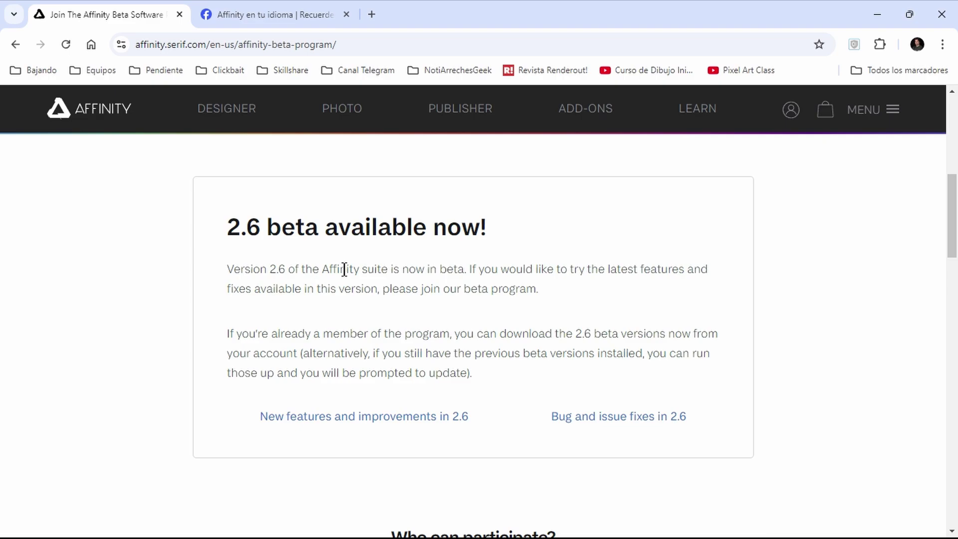
- Switch from the 2.6 beta page to Affinity Photo's machine-learning Settings window
key("alt+Tab")
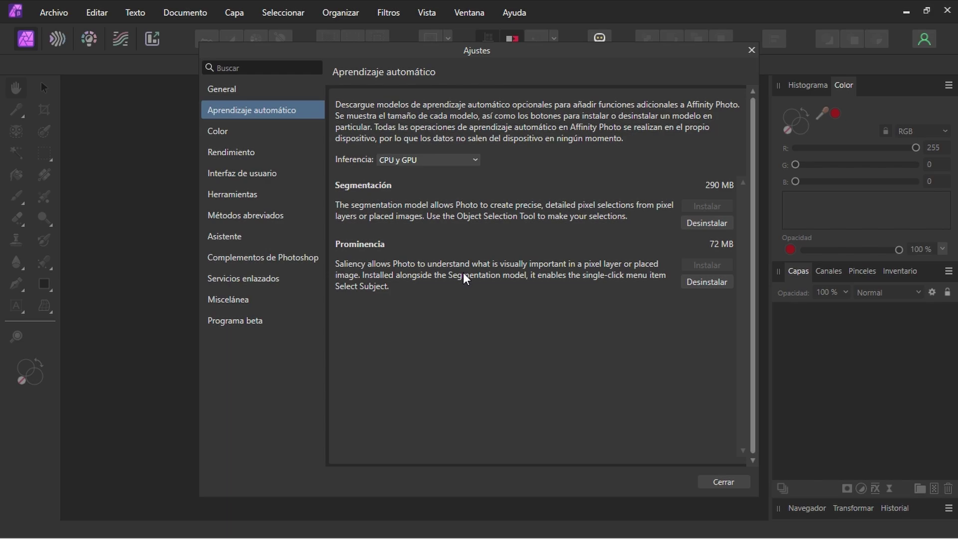
- Leave the Segmentation and Prominencia model settings and return to the 2.6 beta page in Chrome
key("alt+Tab")
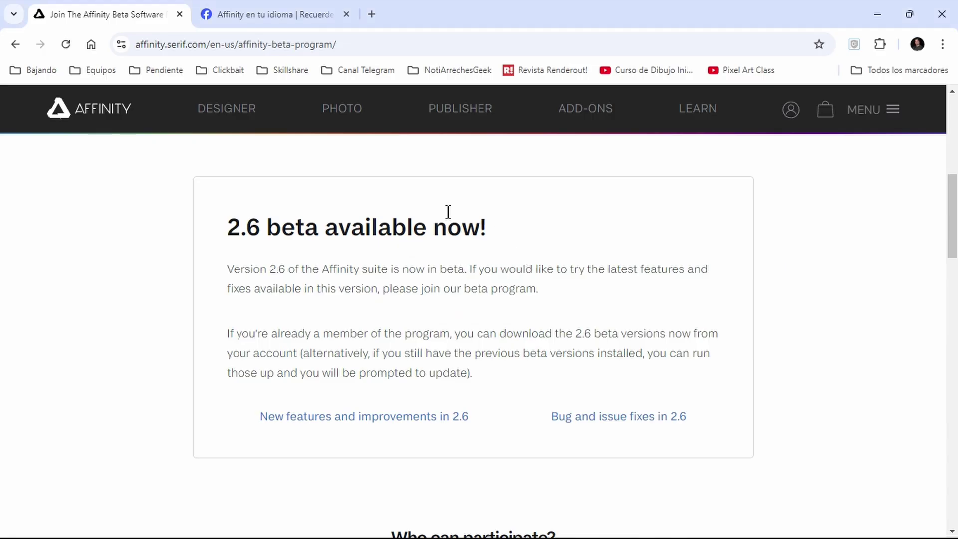
- Browse the Affinity en tu idioma Facebook group page, scrolling down and back up
left_click(247, 7)
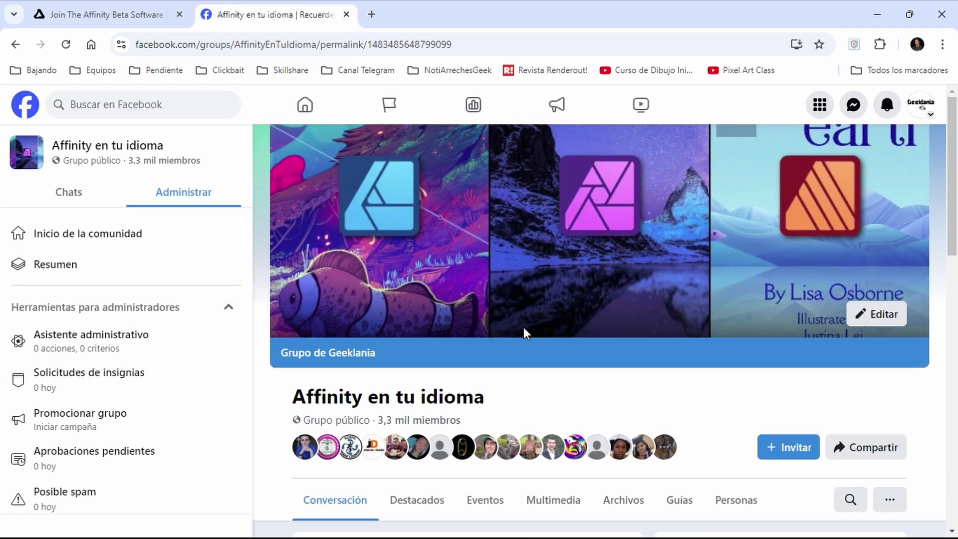
scroll(523, 327, "down", 3)
scroll(521, 257, "down", 3)
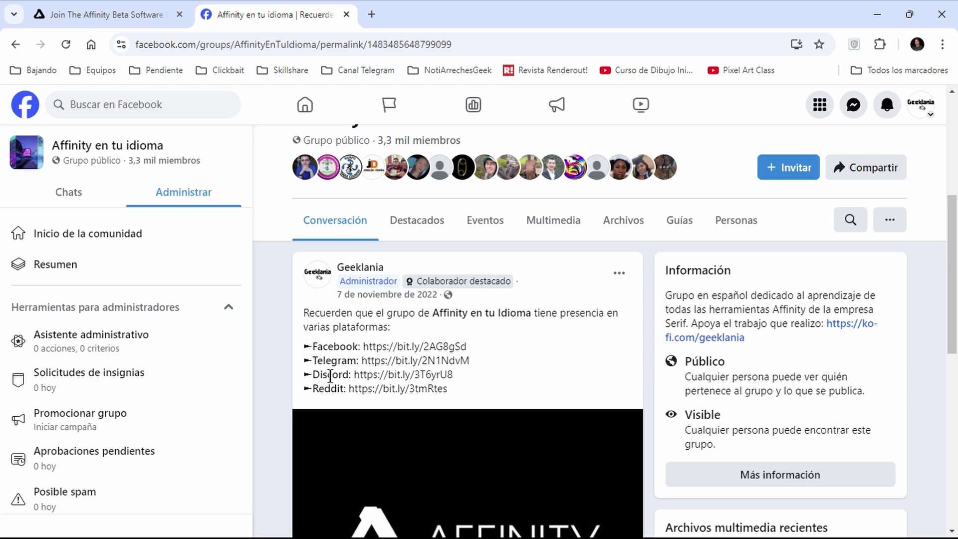
scroll(568, 347, "up", 3)
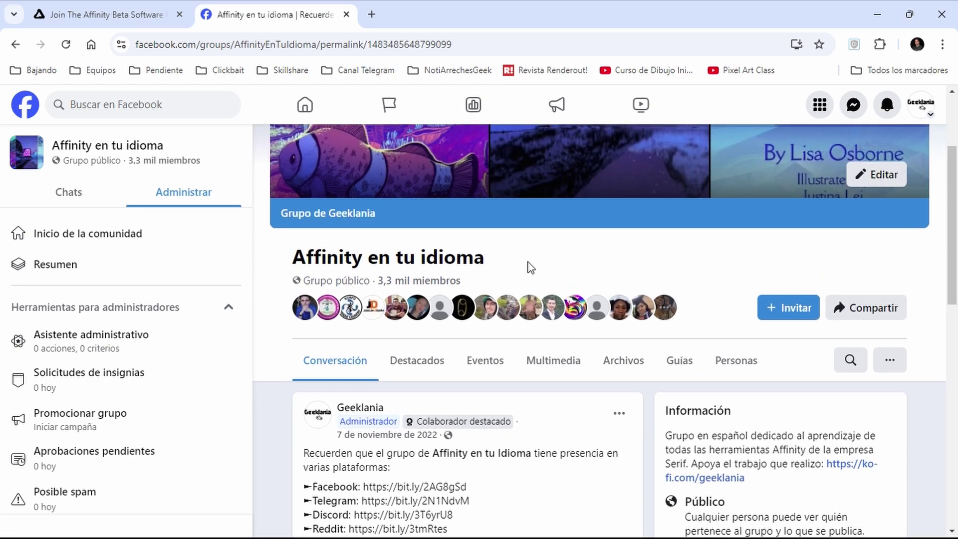
scroll(530, 268, "up", 3)
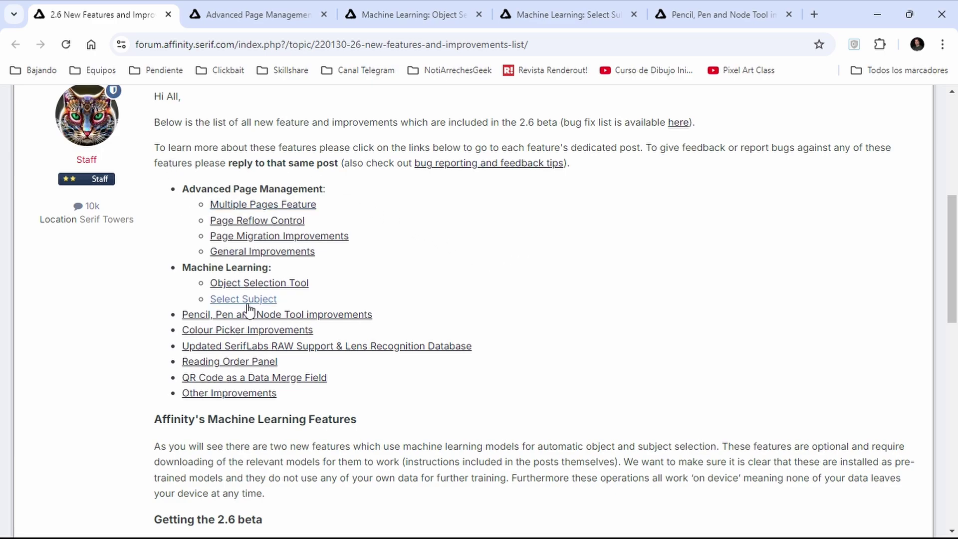
- Highlight the Advanced Page Management and Machine Learning headings, then open the Advanced Page Management topic
triple_click(232, 187)
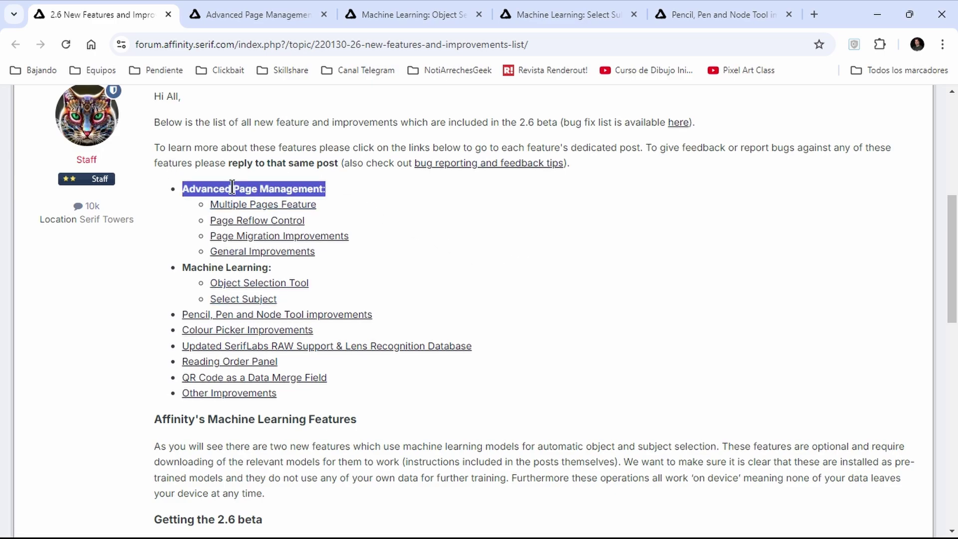
triple_click(236, 267)
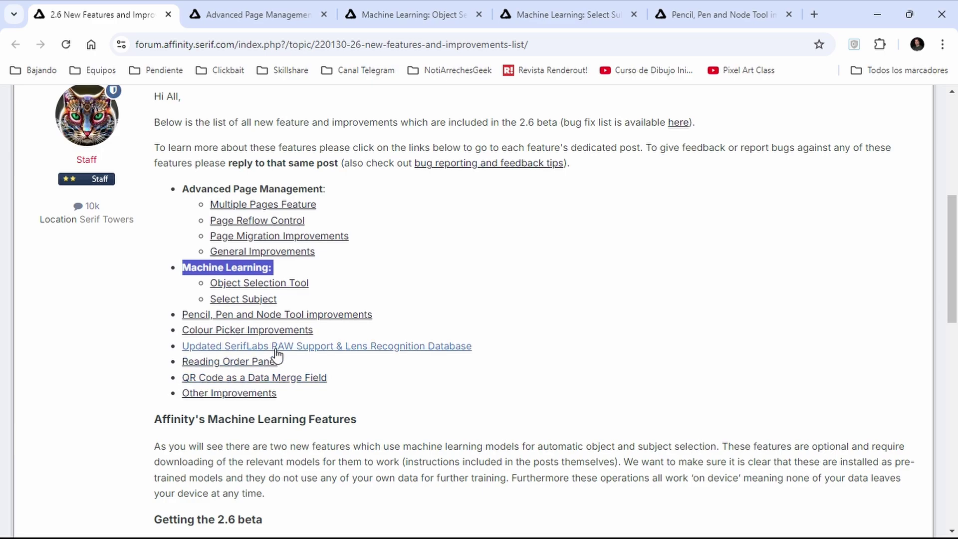
triple_click(256, 189)
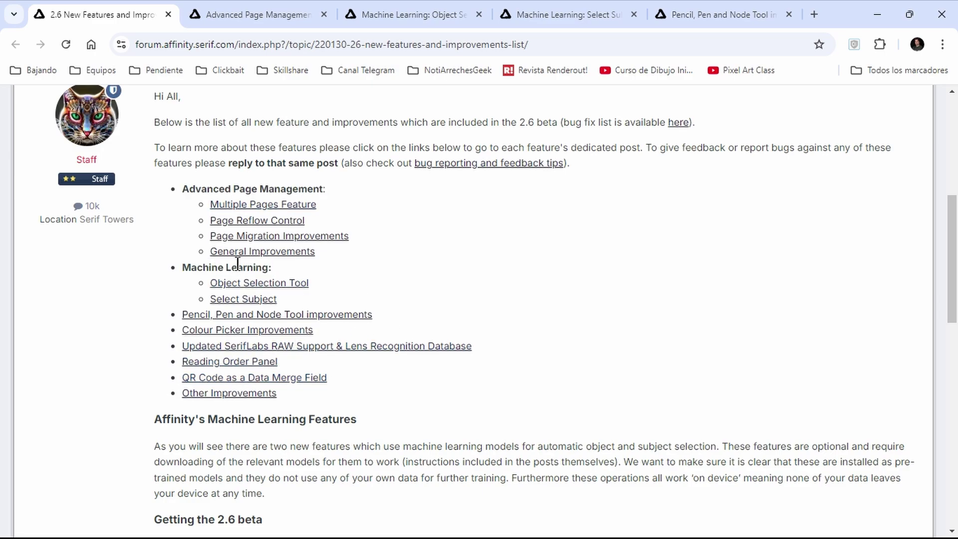
triple_click(237, 268)
double_click(274, 188)
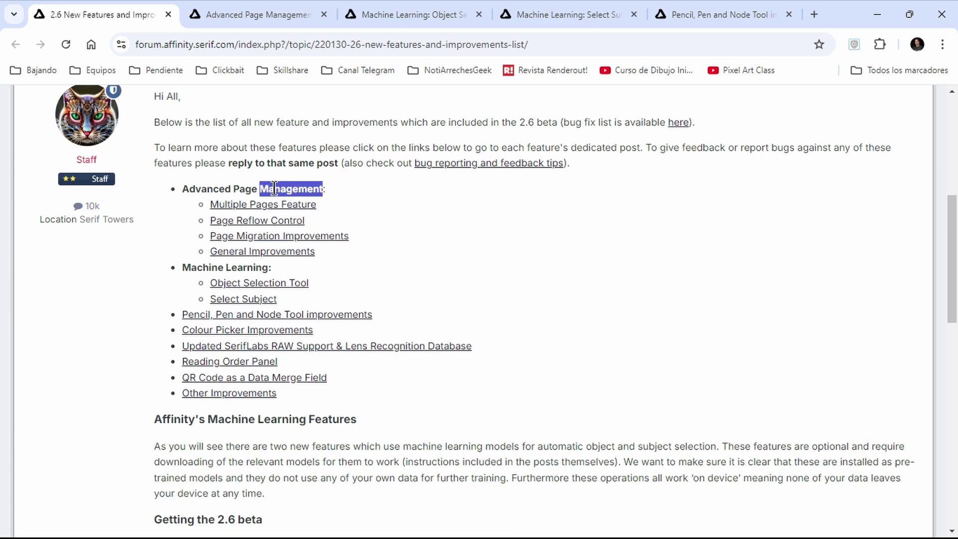
left_click(274, 15)
- Scroll to the 'IMPORTANT. PLEASE READ FIRST' warning about truncated 2.5 page-operation undo history
scroll(445, 297, "down", 3)
scroll(445, 297, "down", 5)
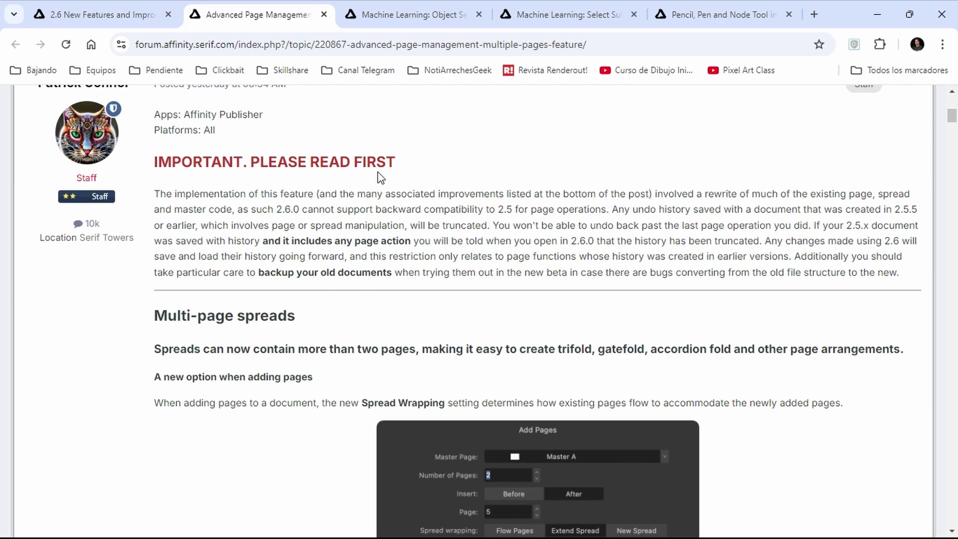
- Open the Object Selection Tool post and scroll to its Segmentation and Saliency Settings screenshot
left_click(408, 14)
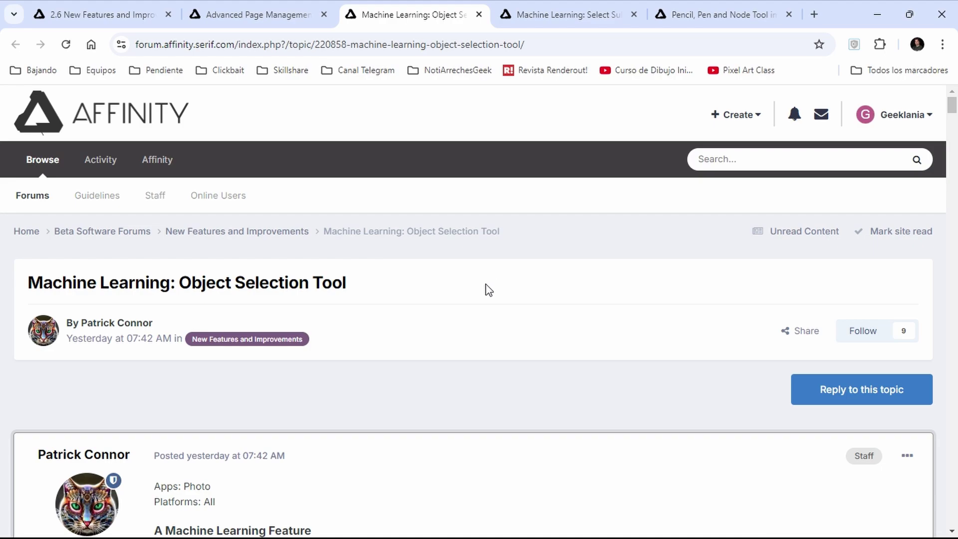
scroll(487, 280, "down", 3)
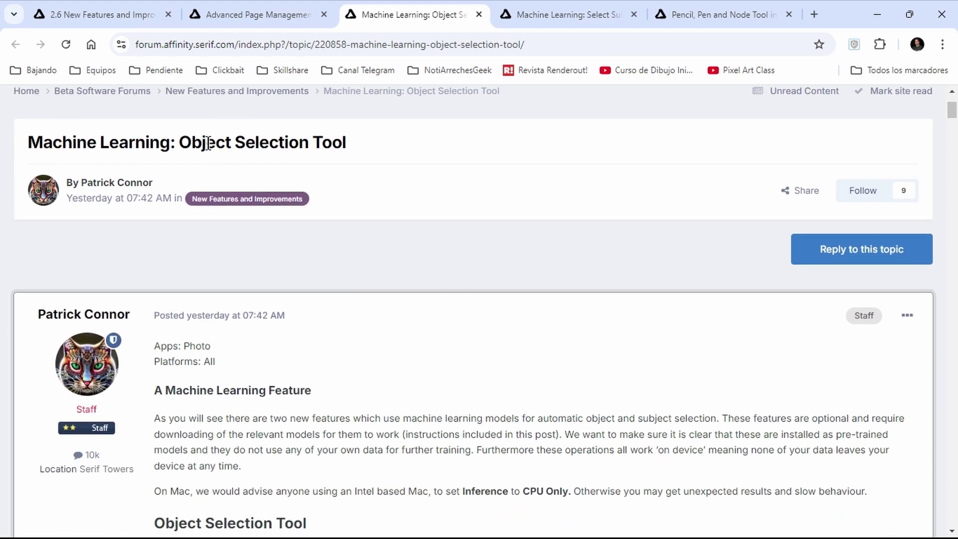
scroll(372, 289, "down", 2)
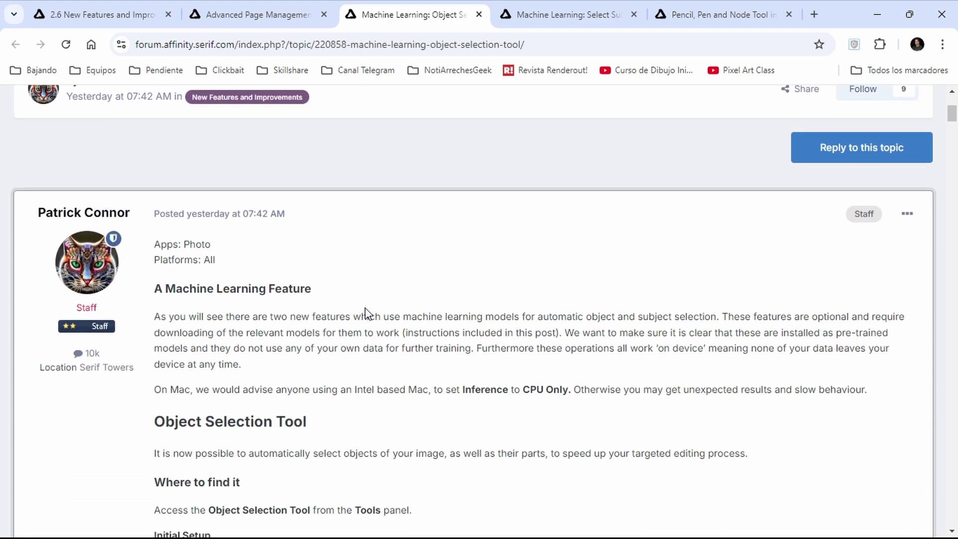
scroll(361, 299, "down", 3)
scroll(353, 285, "down", 5)
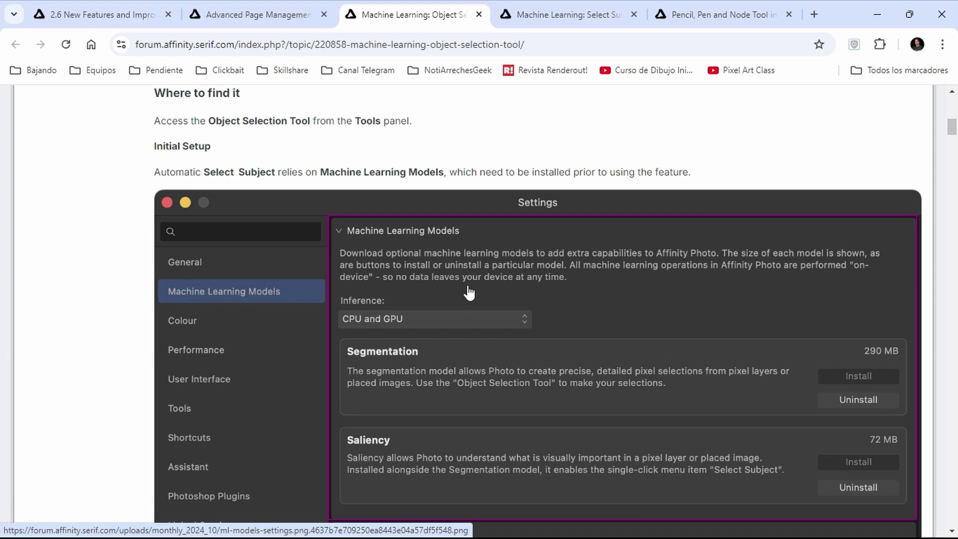
scroll(469, 294, "down", 1)
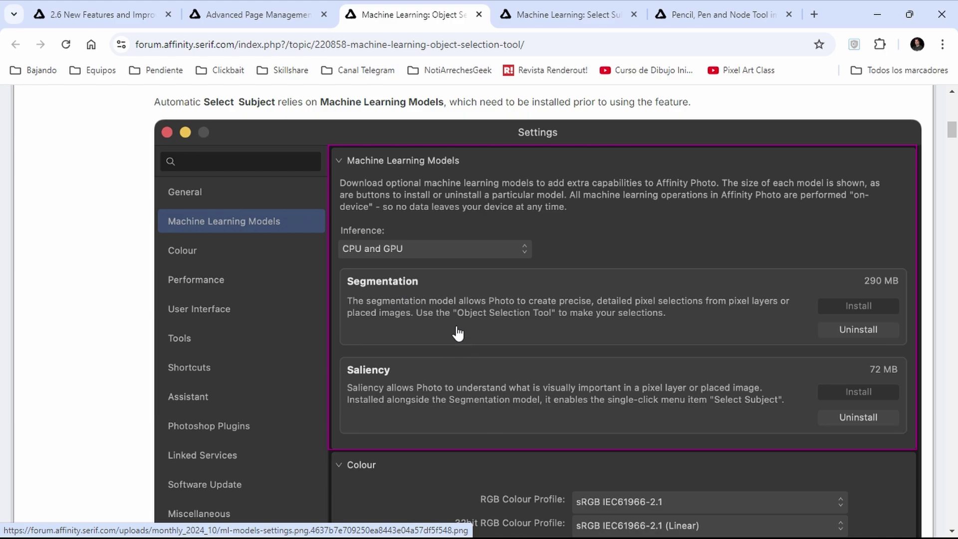
- Scroll the Object Selection Tool post to the Modifiers section with the A–C Option/Alt and Shift examples
scroll(444, 296, "down", 5)
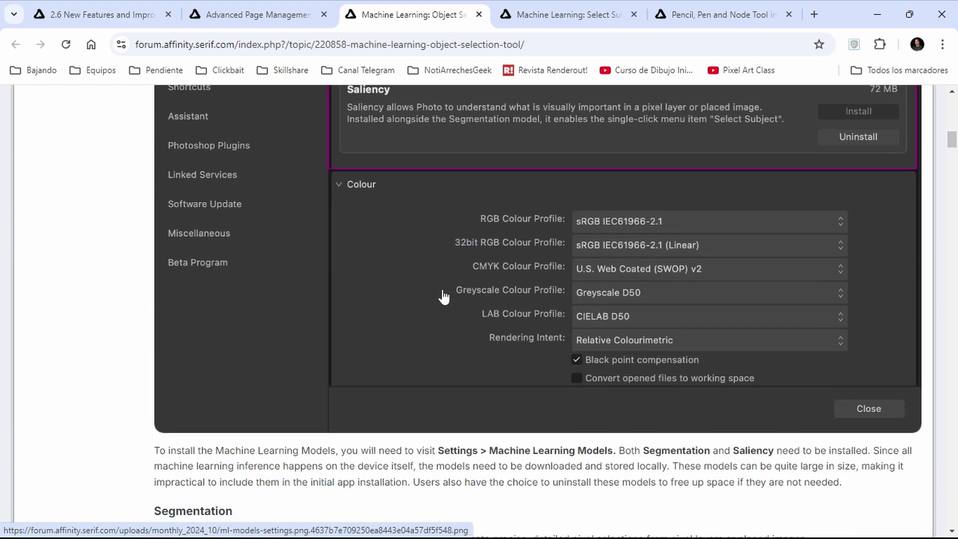
scroll(443, 295, "down", 5)
scroll(391, 244, "down", 4)
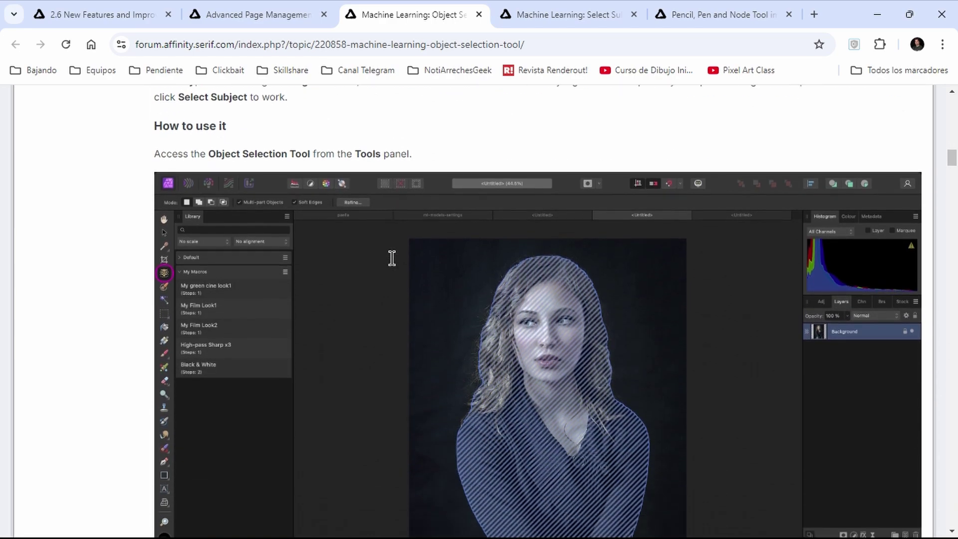
scroll(409, 260, "down", 2)
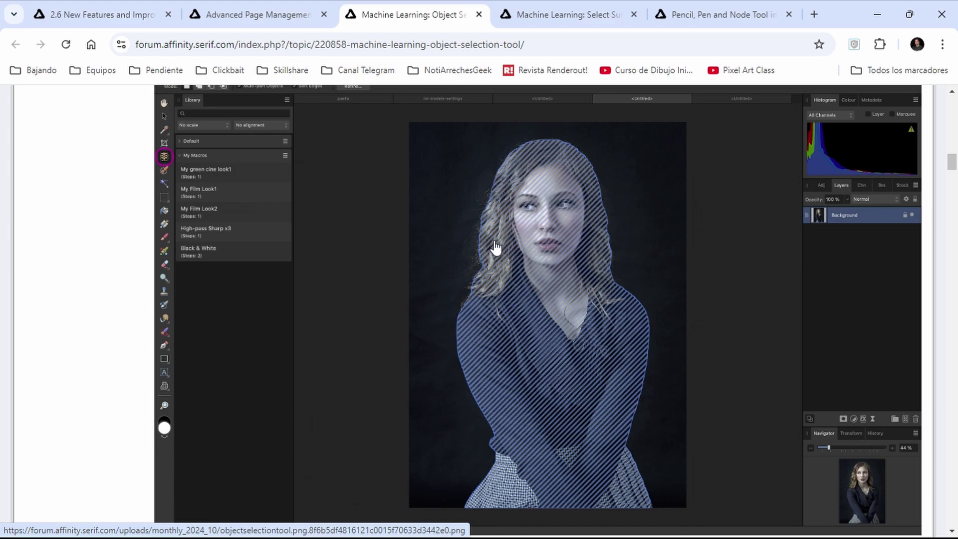
scroll(579, 270, "down", 4)
scroll(565, 285, "down", 1)
scroll(527, 318, "down", 5)
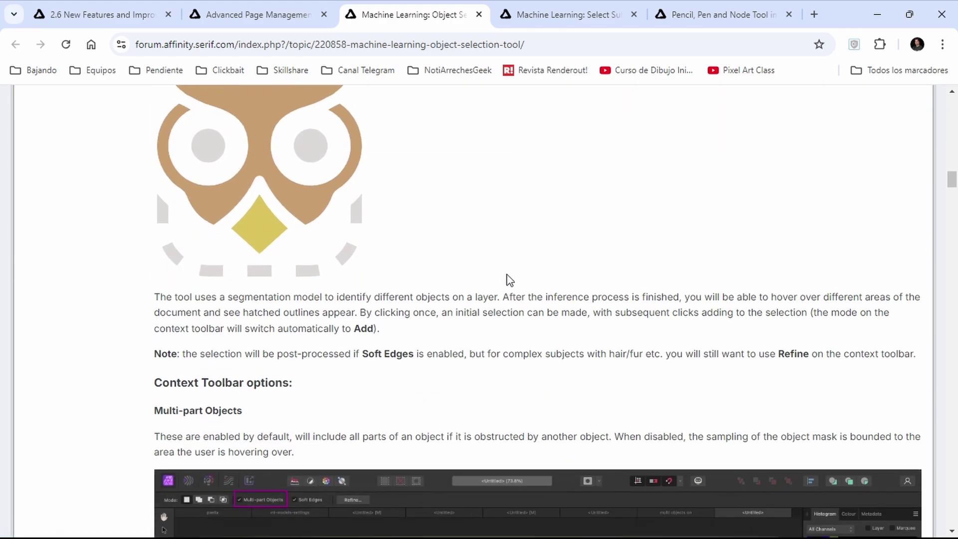
scroll(509, 278, "down", 7)
scroll(475, 306, "down", 3)
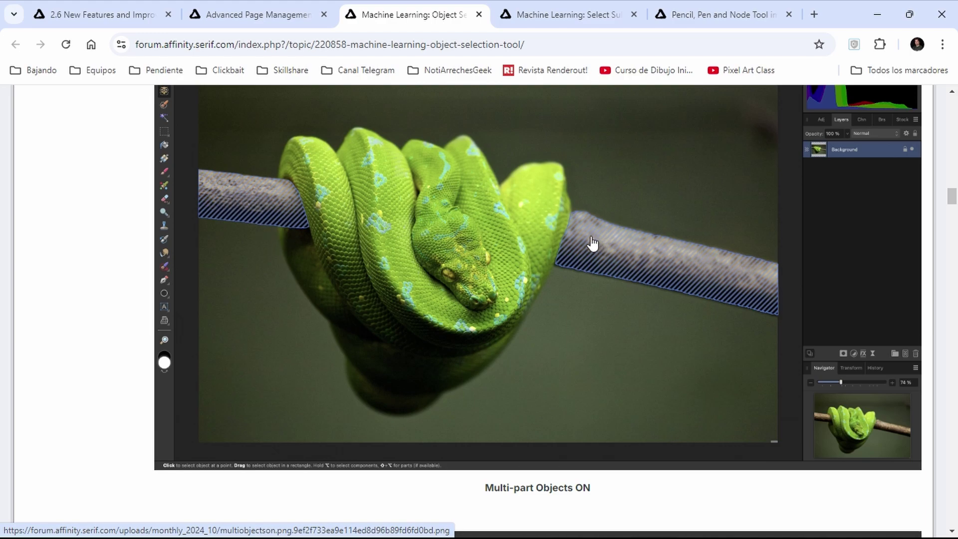
scroll(592, 246, "down", 4)
scroll(556, 249, "down", 1)
scroll(531, 257, "down", 3)
scroll(509, 285, "down", 2)
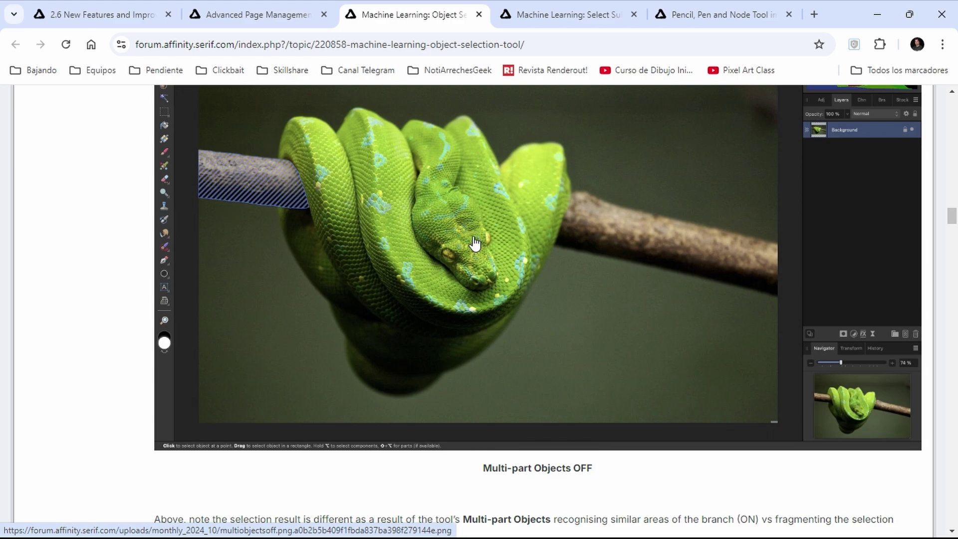
scroll(469, 236, "down", 4)
scroll(461, 240, "down", 3)
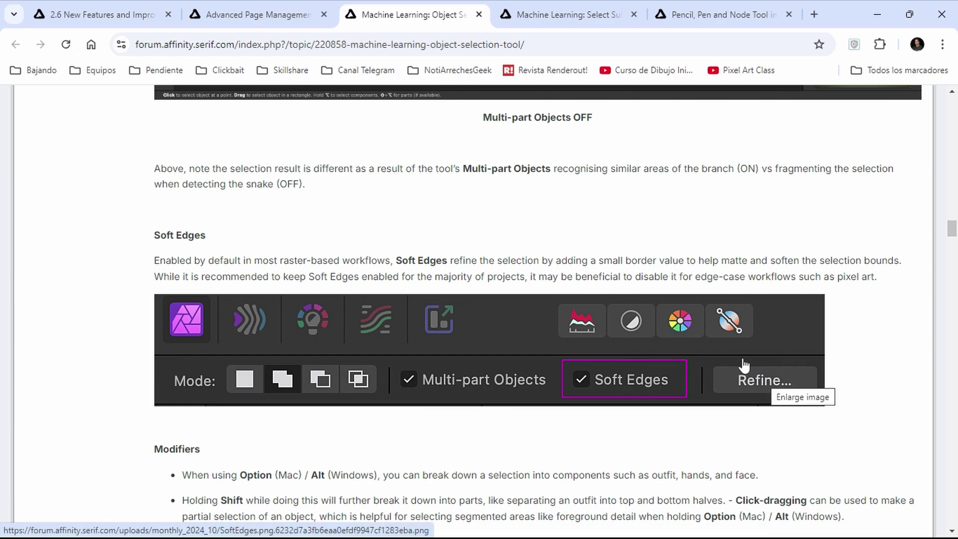
scroll(439, 310, "down", 1)
scroll(438, 313, "down", 5)
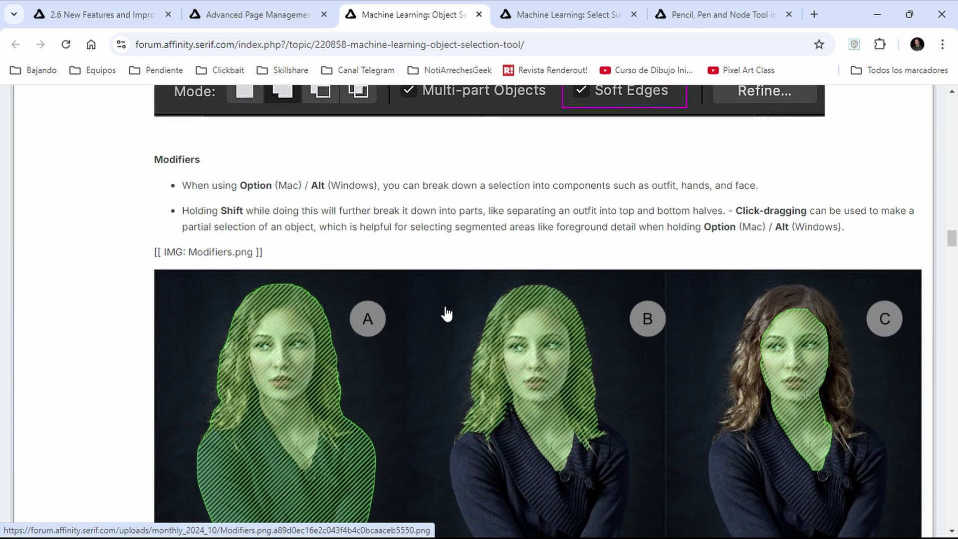
scroll(429, 304, "down", 1)
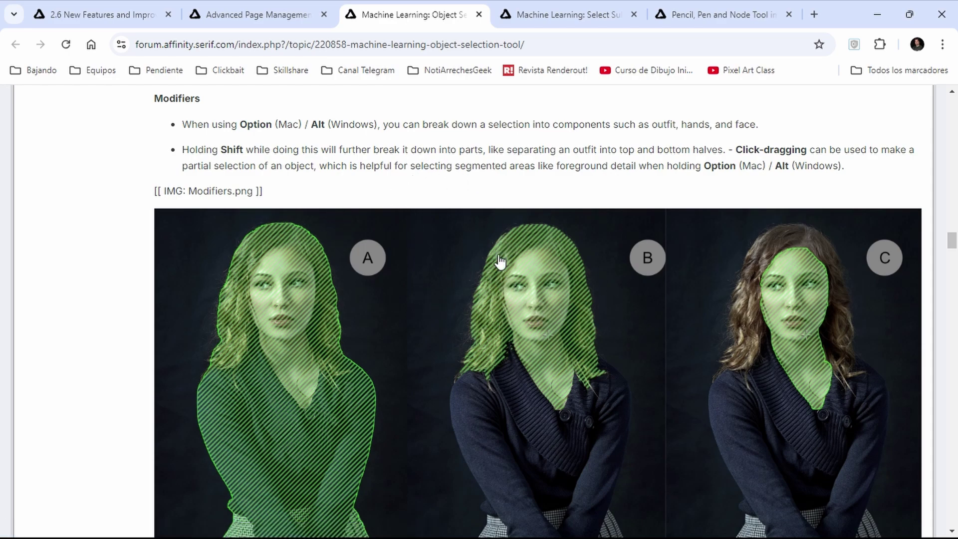
scroll(469, 308, "down", 3)
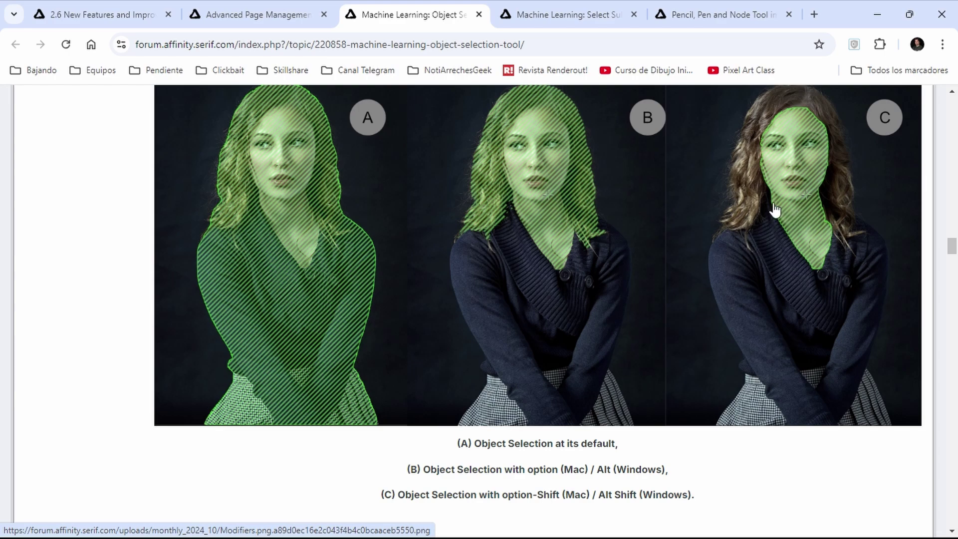
scroll(504, 287, "down", 5)
scroll(492, 298, "down", 3)
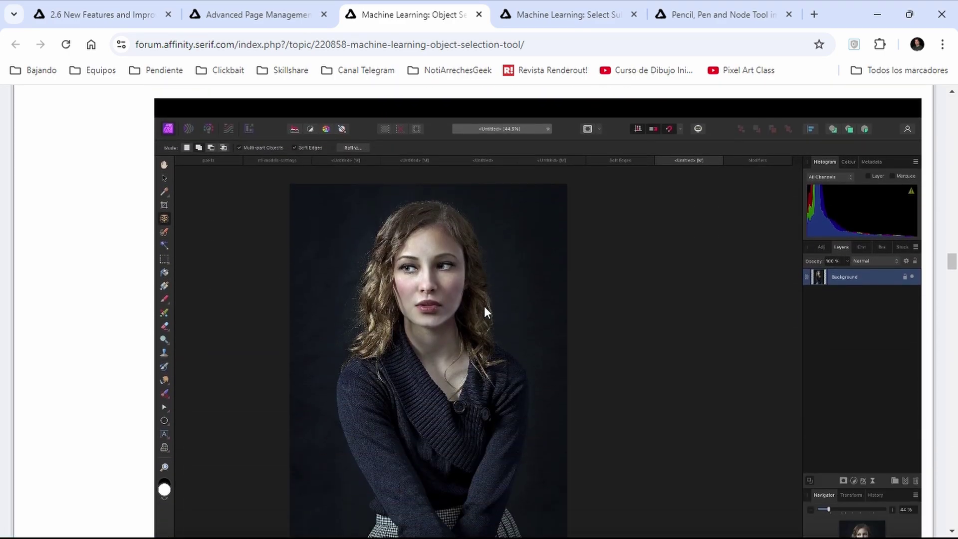
scroll(481, 307, "down", 3)
scroll(477, 312, "down", 3)
scroll(460, 254, "up", 4)
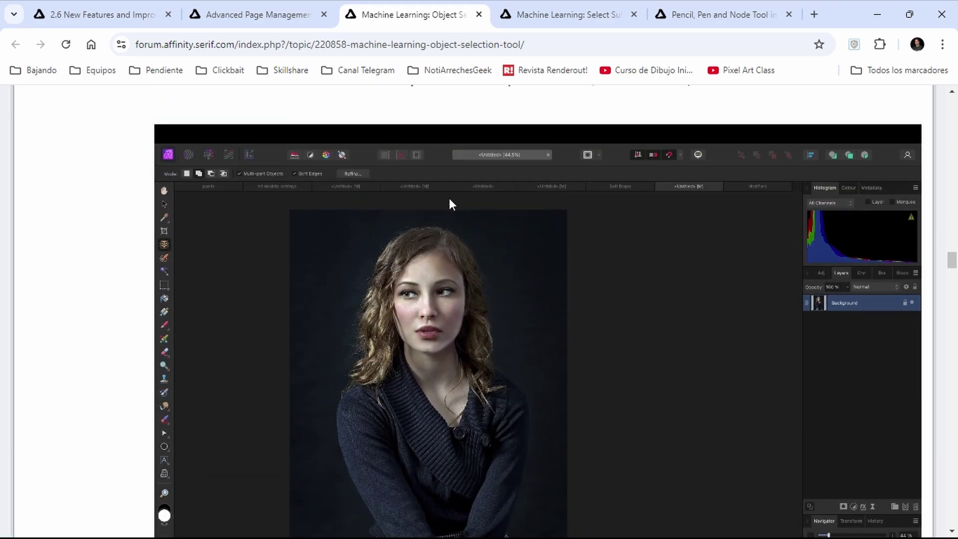
scroll(449, 204, "up", 7)
scroll(381, 224, "up", 5)
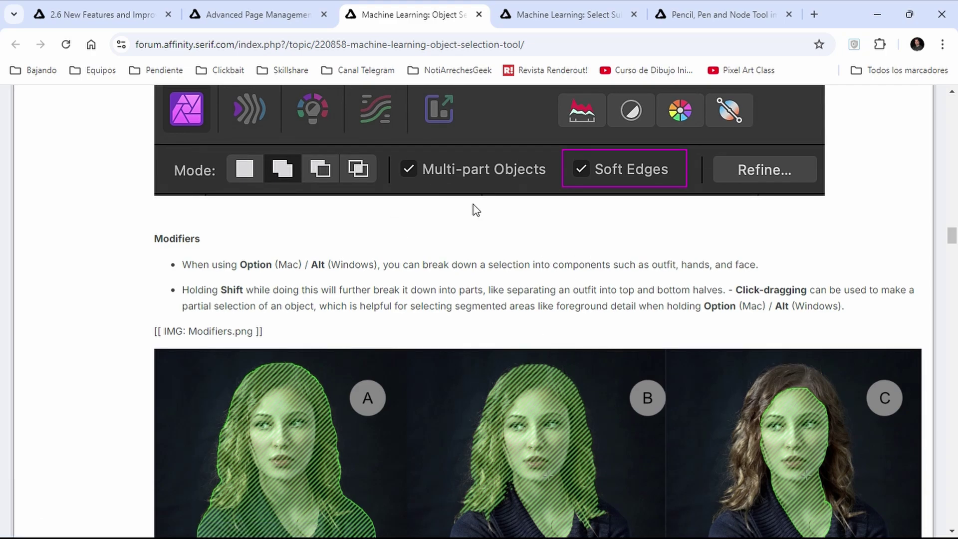
- Read the Select Subject post past its Settings and Select menu screenshots to the desktop/iPad note
left_click(533, 22)
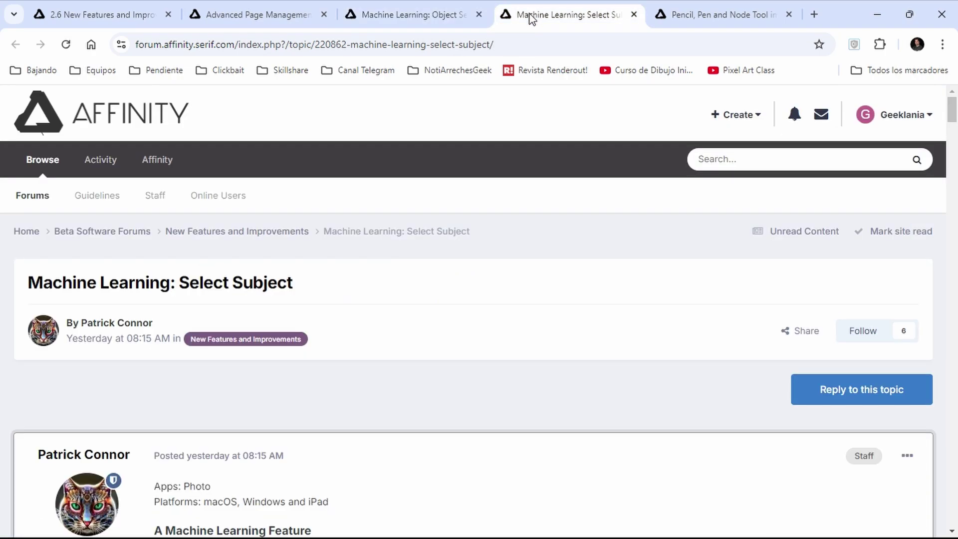
scroll(494, 251, "down", 4)
scroll(494, 251, "down", 4)
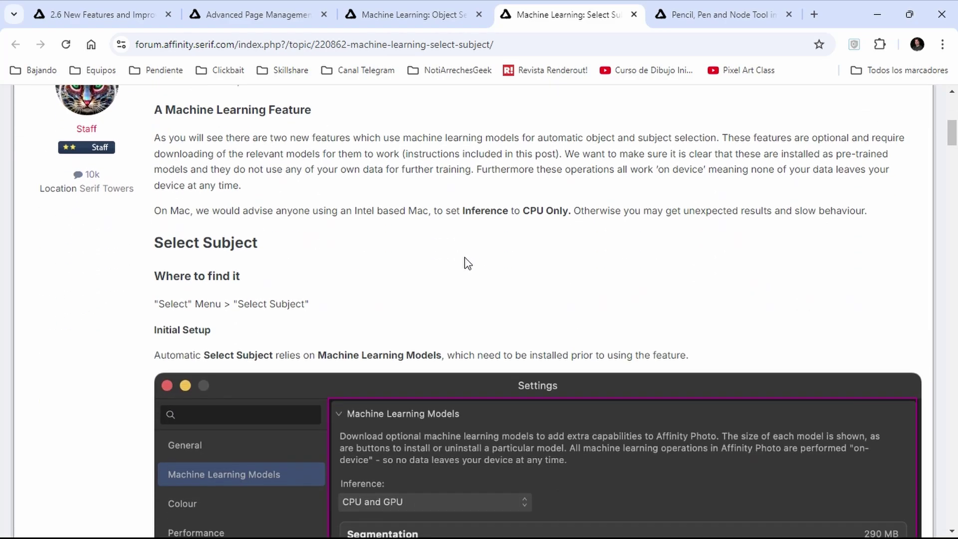
scroll(464, 263, "down", 3)
scroll(459, 245, "down", 3)
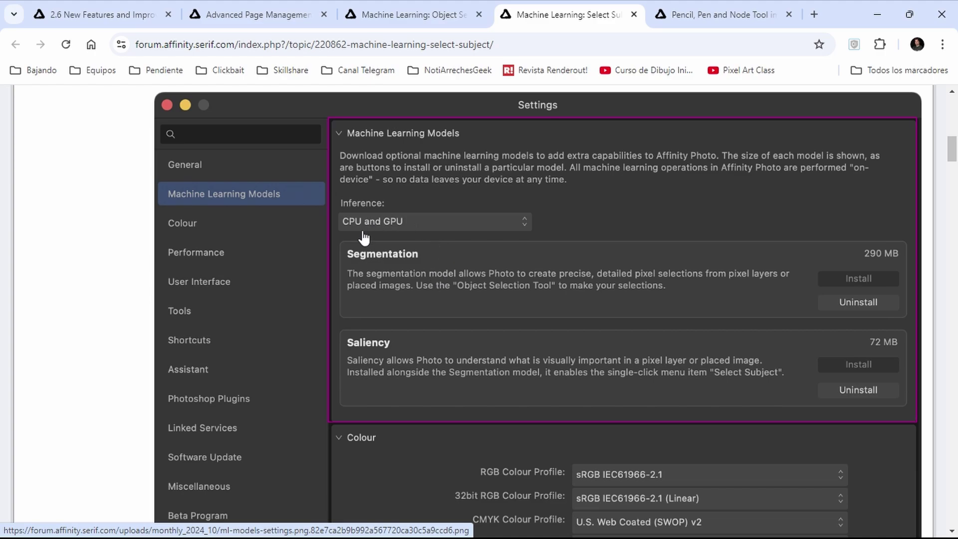
scroll(423, 261, "down", 1)
scroll(423, 261, "down", 4)
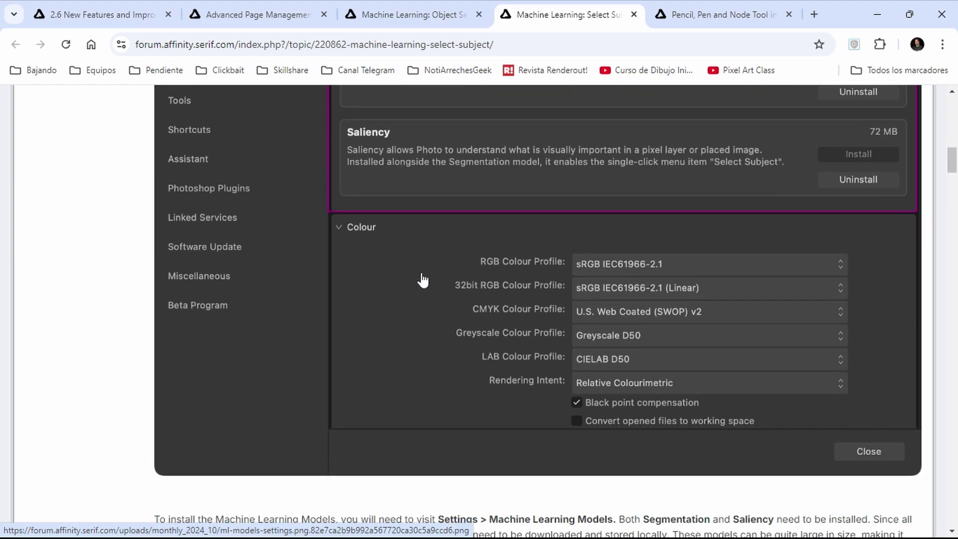
scroll(421, 278, "down", 5)
scroll(398, 252, "down", 5)
scroll(374, 286, "down", 2)
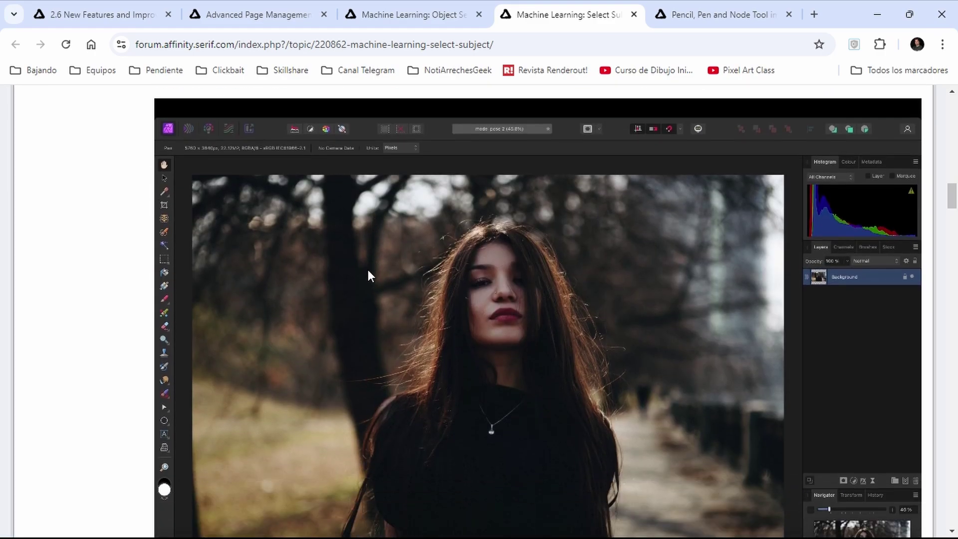
scroll(525, 253, "down", 2)
scroll(524, 253, "down", 5)
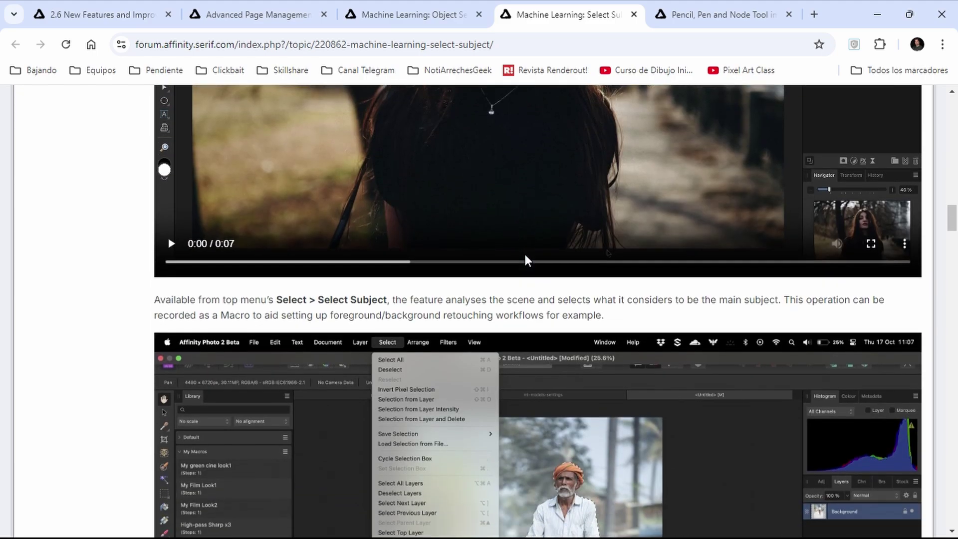
scroll(525, 254, "down", 4)
scroll(502, 264, "down", 2)
scroll(494, 270, "up", 1)
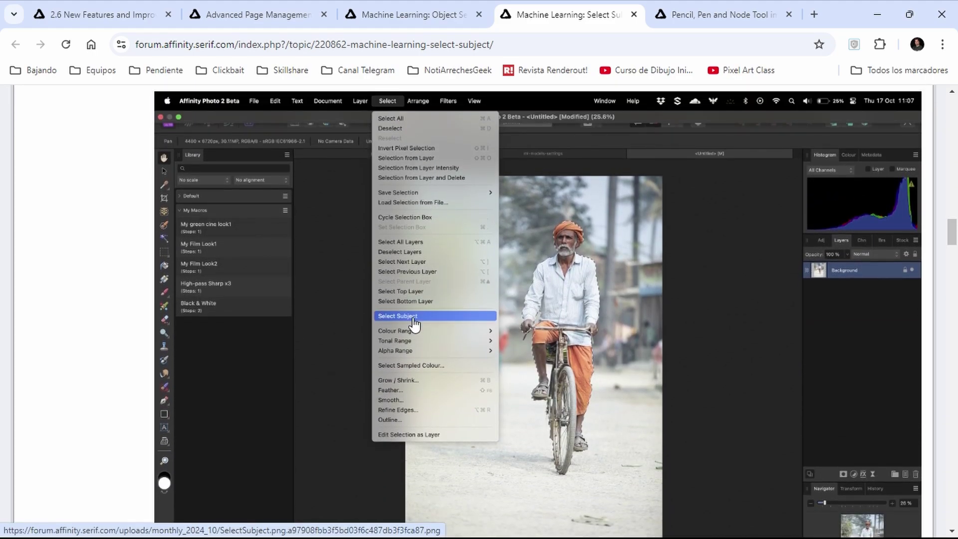
scroll(574, 294, "down", 2)
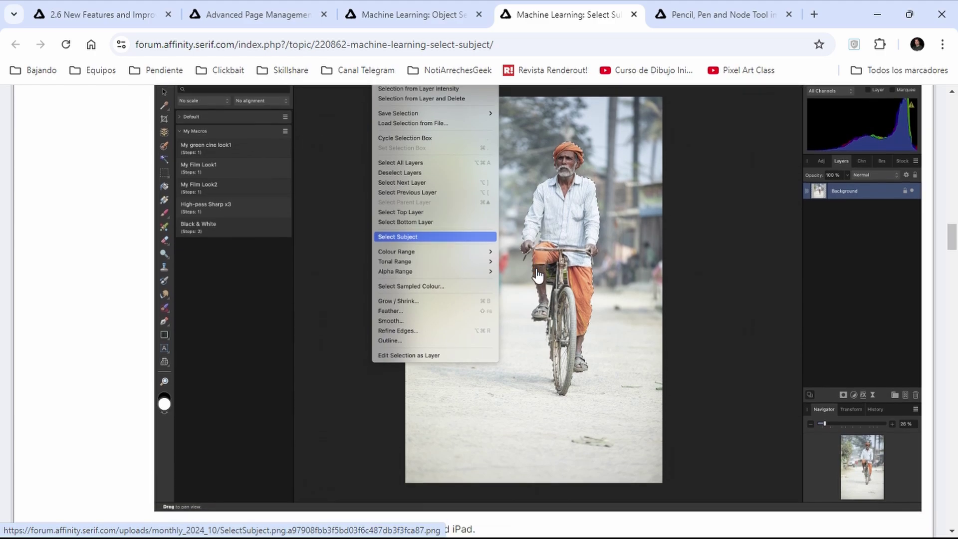
scroll(537, 275, "down", 3)
scroll(623, 249, "up", 2)
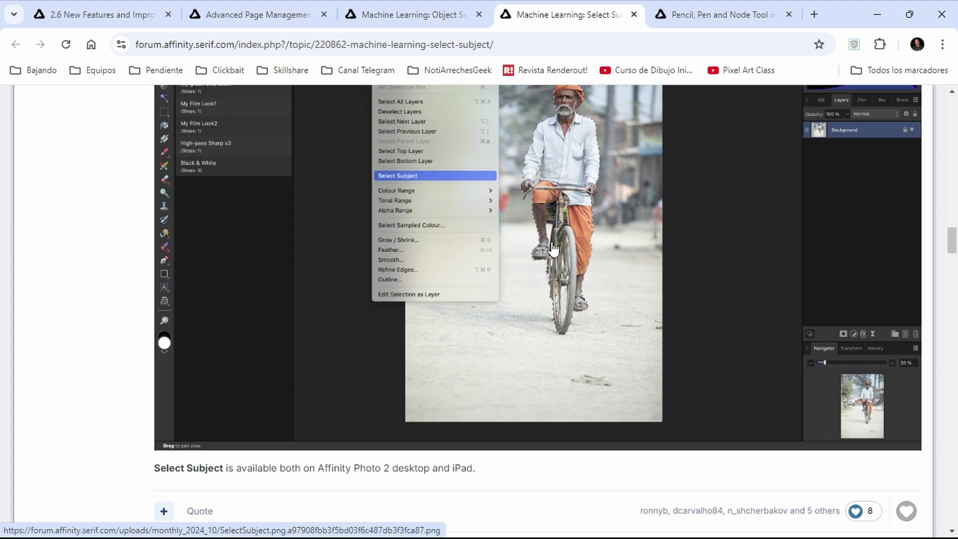
- Scroll through the Pencil, Pen and Node Tool improvements topic, then return to Select Subject
left_click(694, 8)
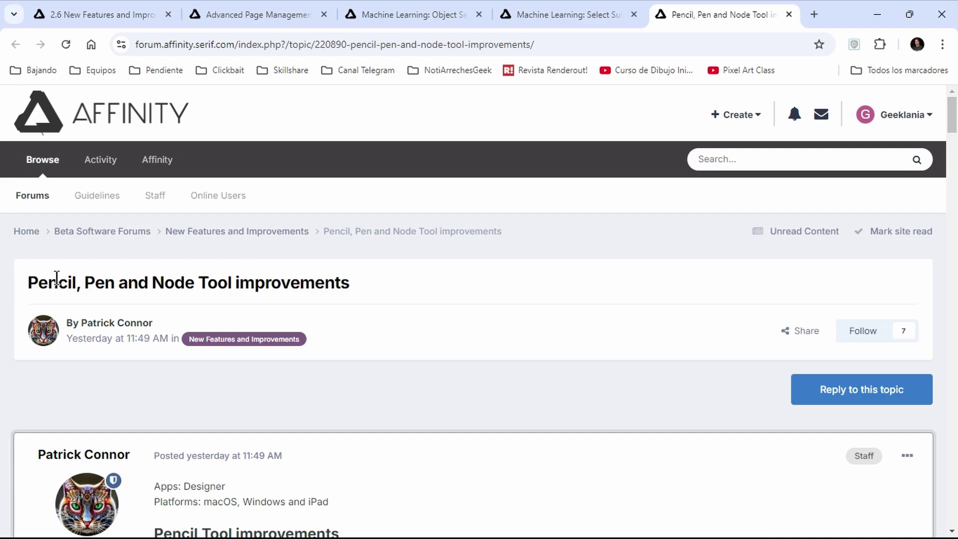
scroll(459, 195, "down", 3)
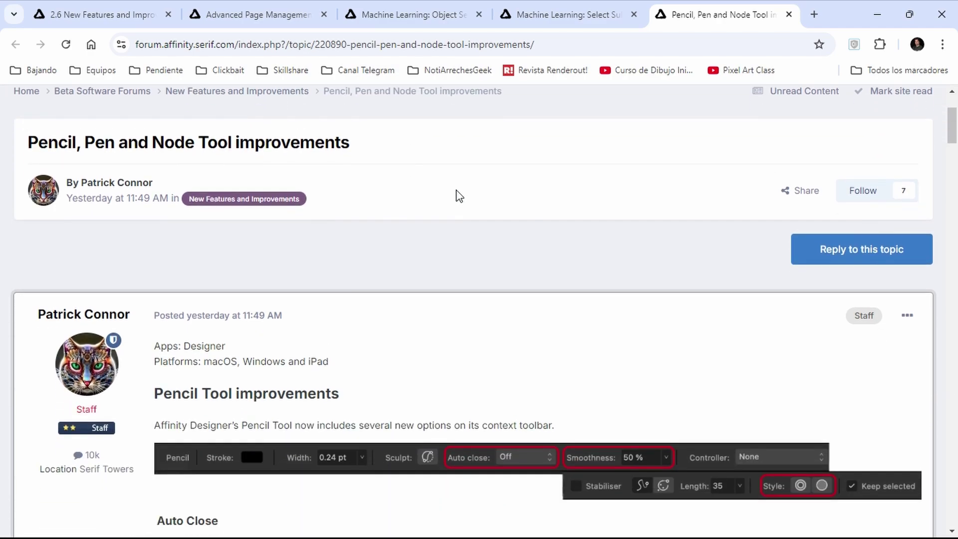
scroll(459, 194, "down", 5)
scroll(564, 220, "down", 3)
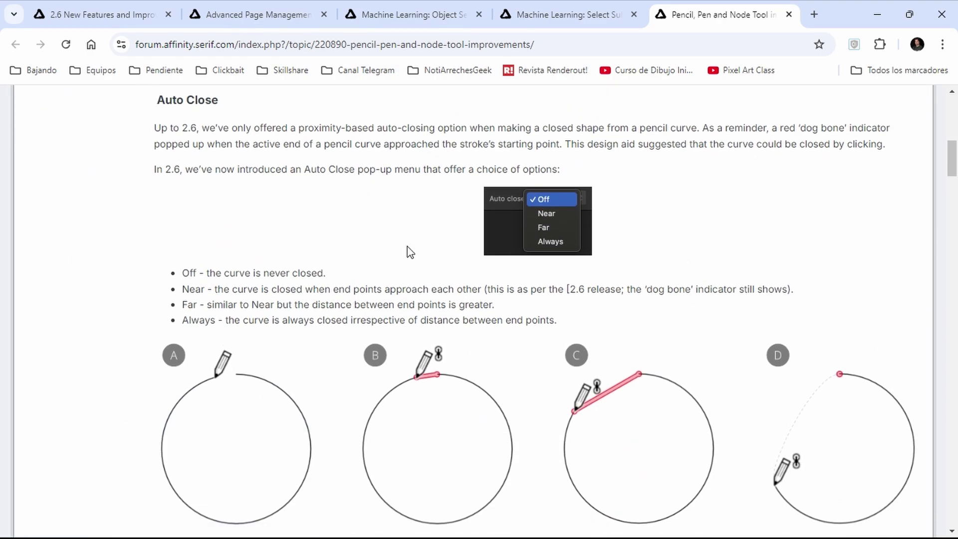
scroll(402, 231, "down", 4)
scroll(376, 207, "down", 2)
scroll(319, 265, "down", 1)
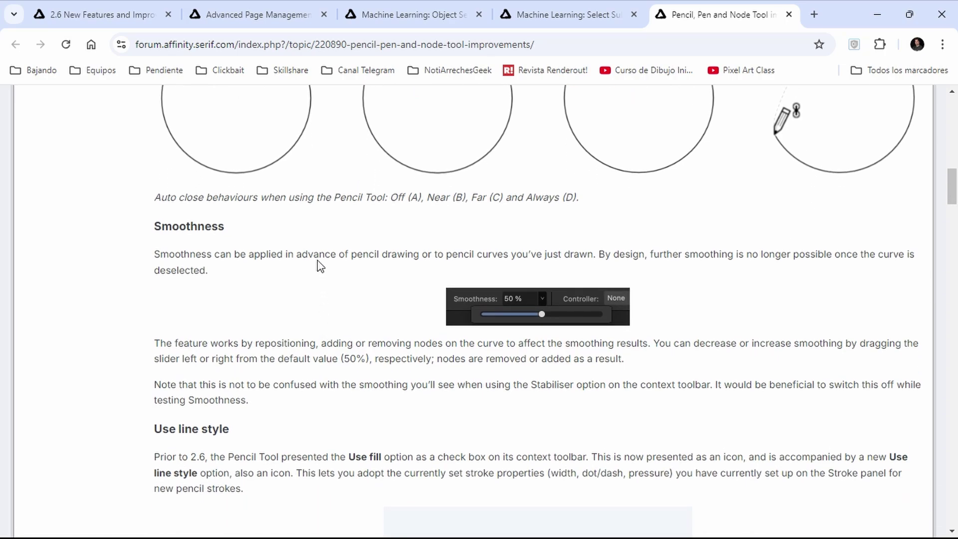
scroll(319, 264, "down", 1)
scroll(305, 271, "down", 3)
scroll(294, 274, "down", 3)
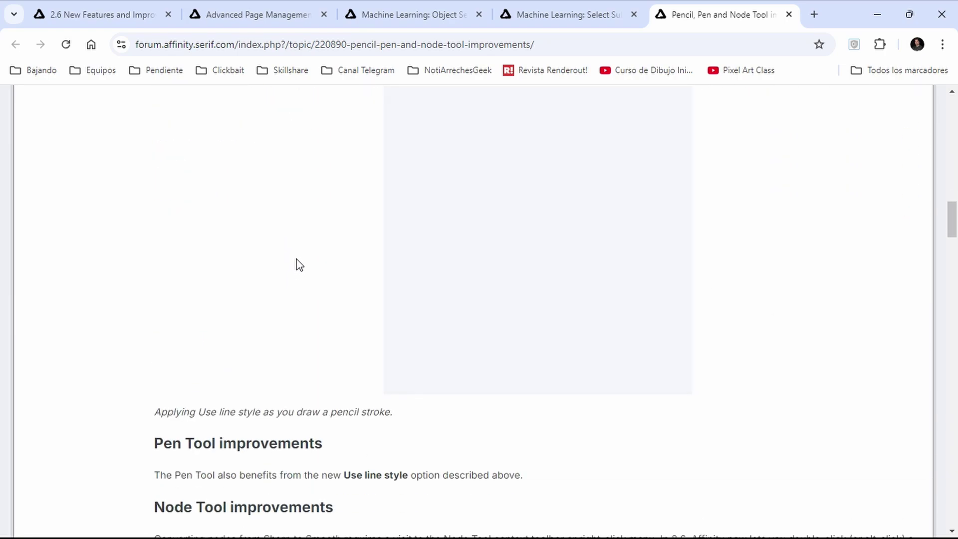
scroll(300, 264, "up", 3)
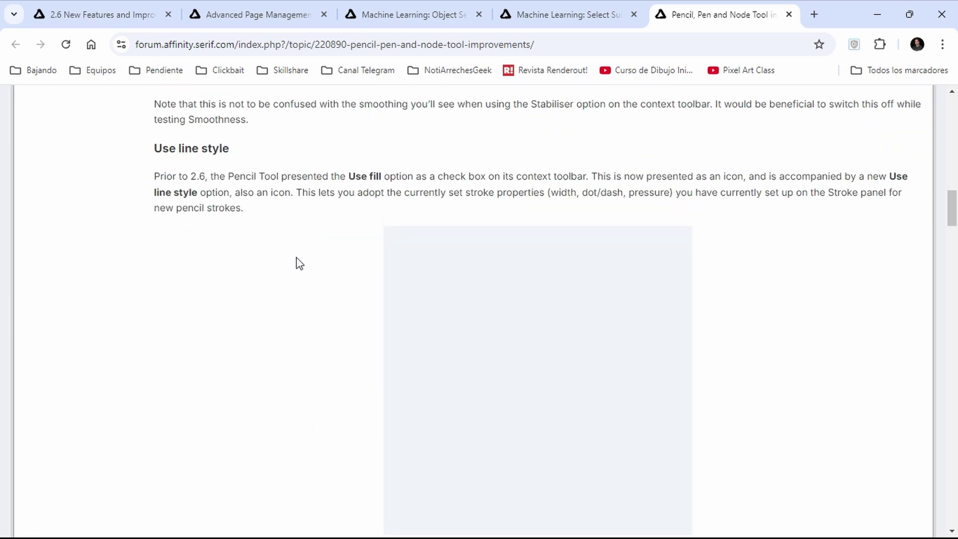
left_click(602, 11)
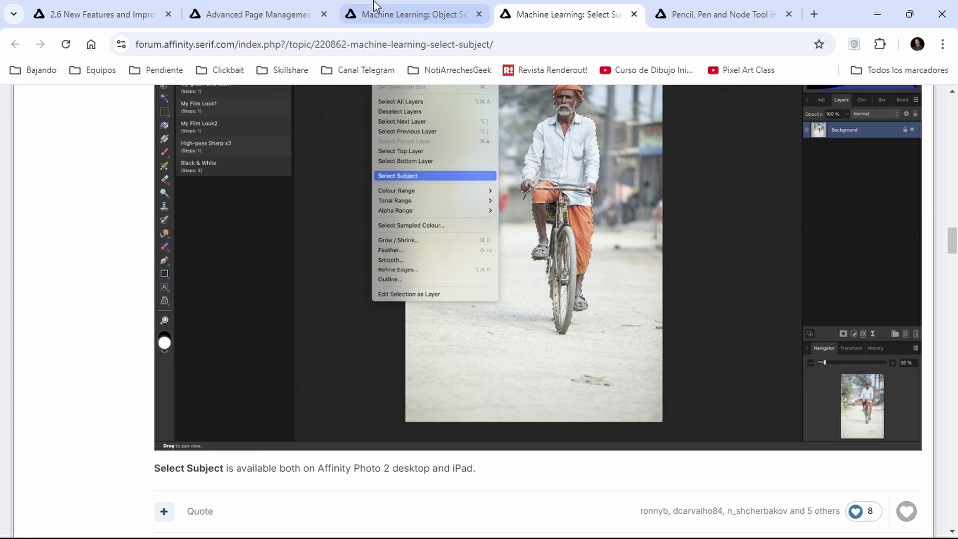
- Bring up the 2.6 New Features and Improvements list and scroll down it
left_click(122, 9)
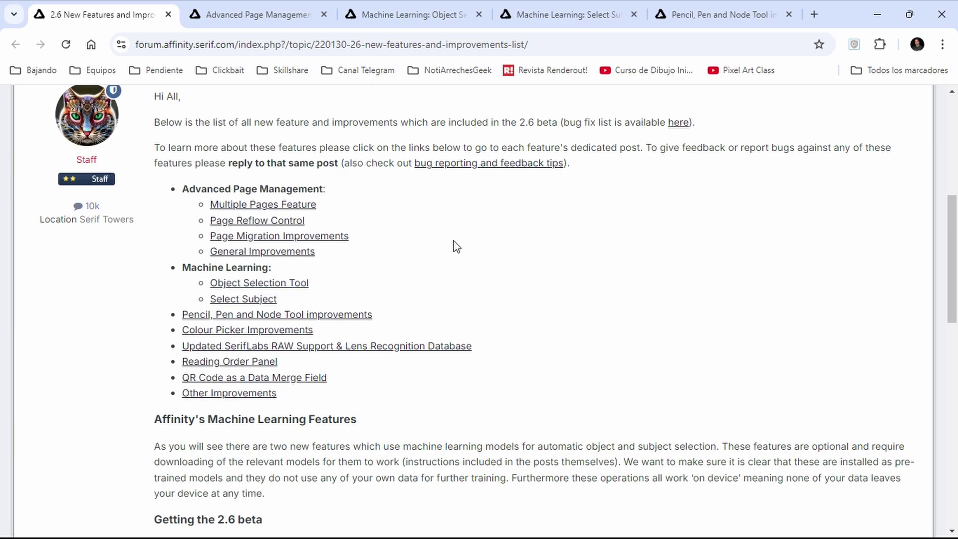
scroll(545, 254, "down", 3)
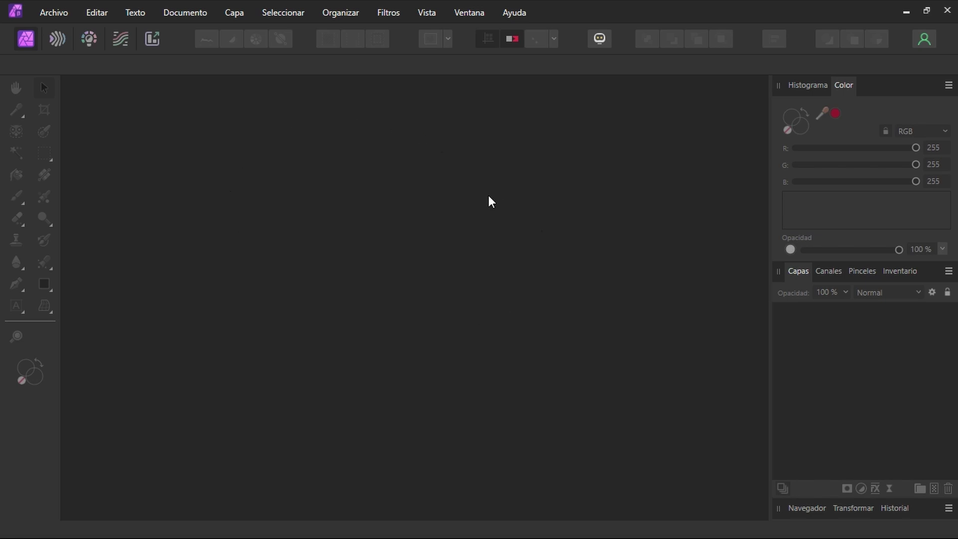
- Show the Ayuda > Acerca de screen, identifying version 2.6.0.2805 (Beta)
left_click(532, 10)
left_click(532, 202)
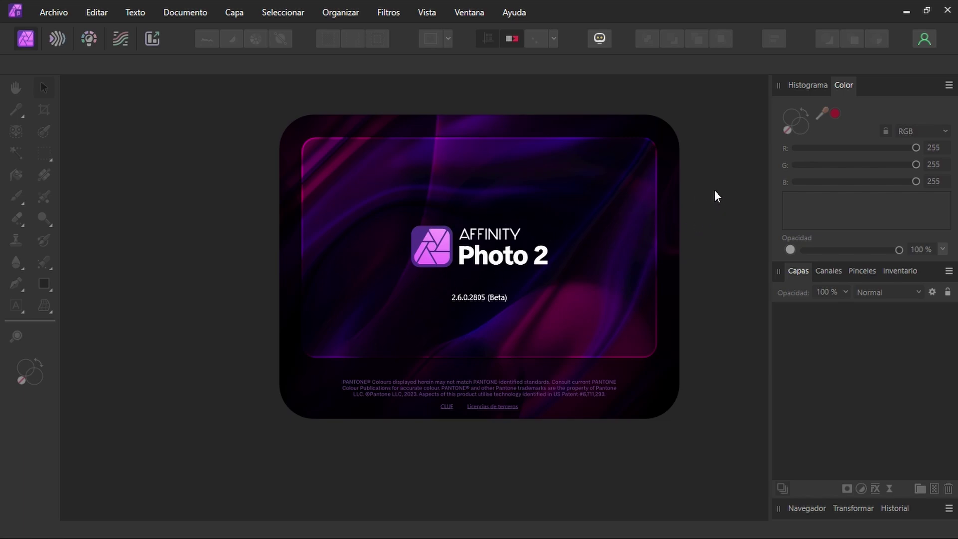
left_click(97, 15)
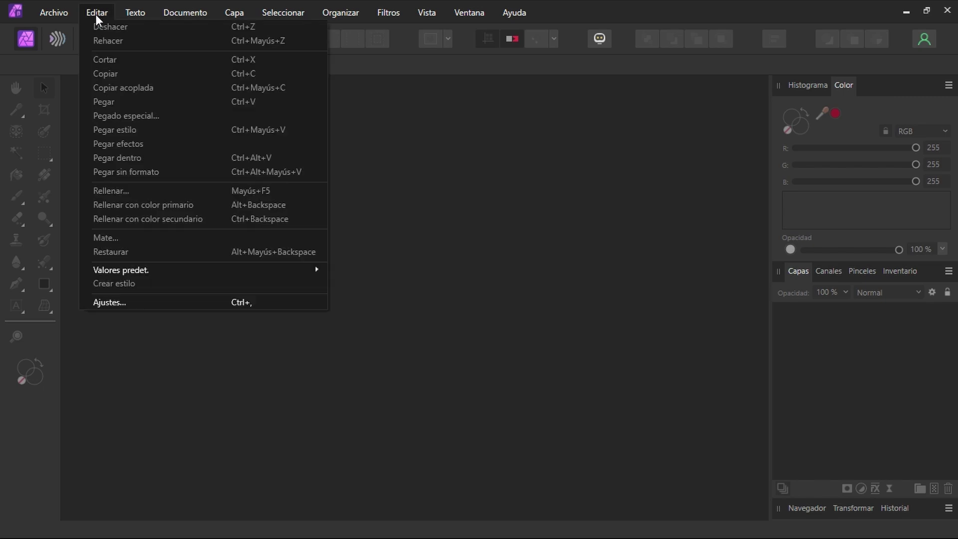
left_click(145, 302)
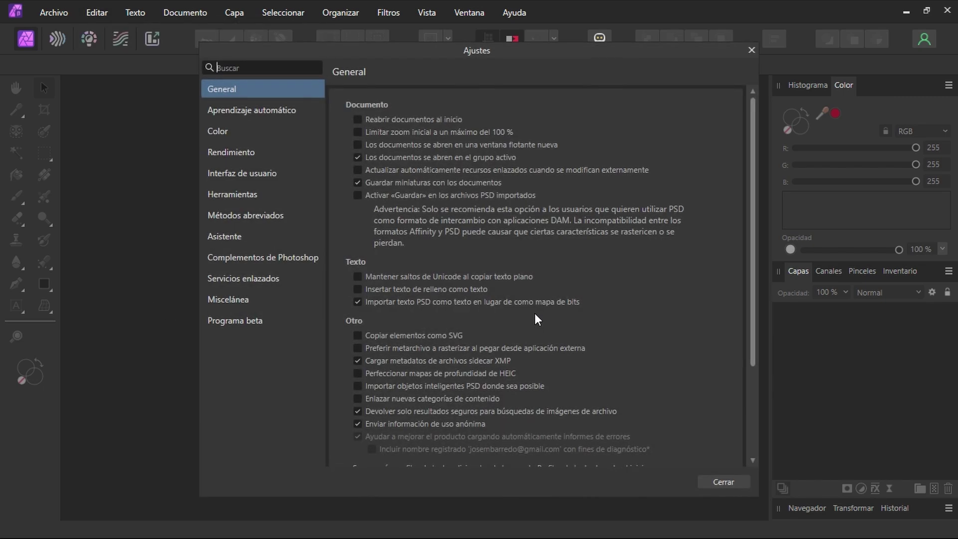
left_click(249, 108)
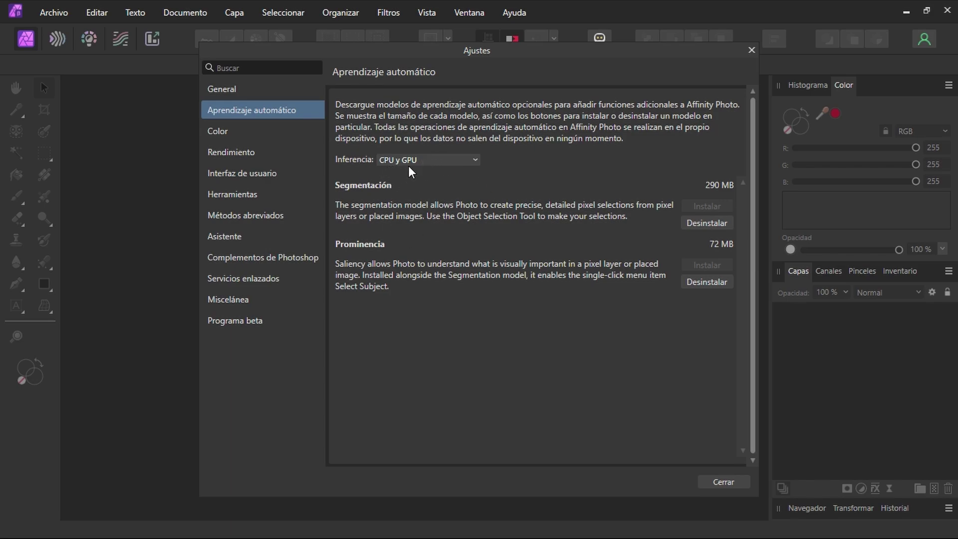
left_click(423, 161)
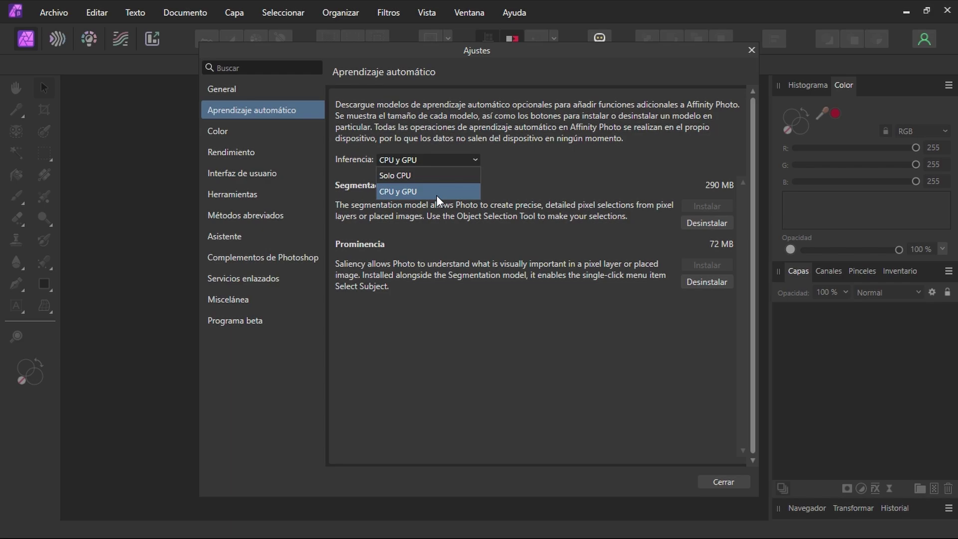
left_click(514, 159)
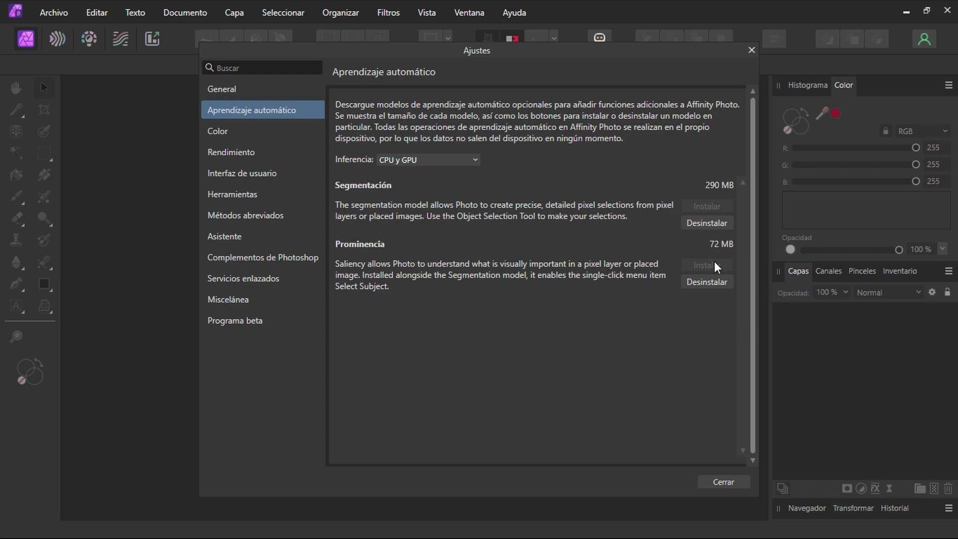
left_click(723, 480)
- Open the aiony-haust portrait JPG from the file browser
left_click(61, 15)
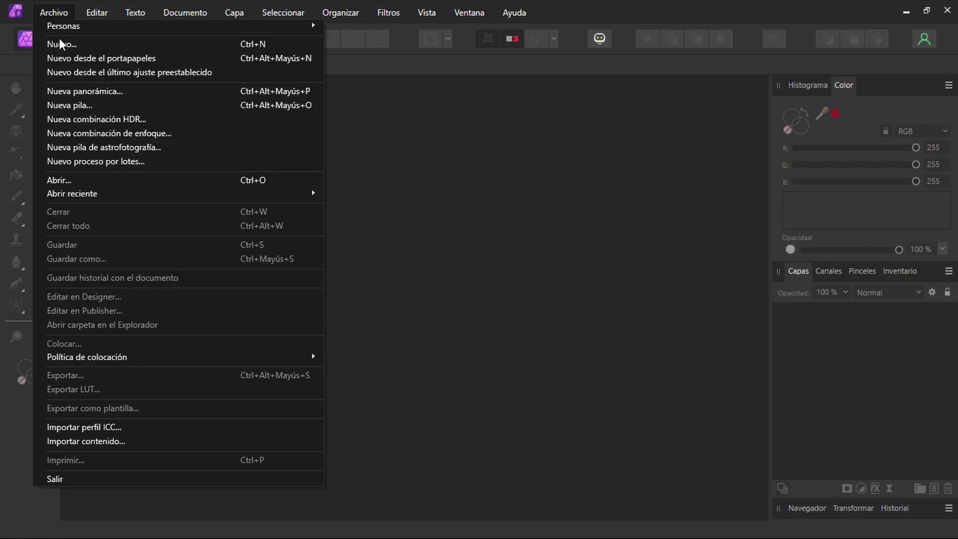
left_click(92, 182)
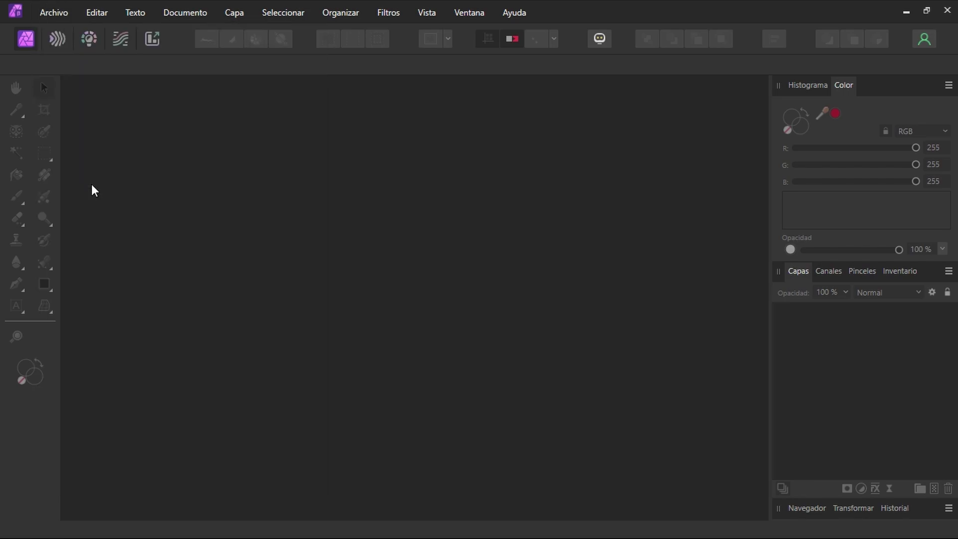
left_click(174, 215)
double_click(175, 215)
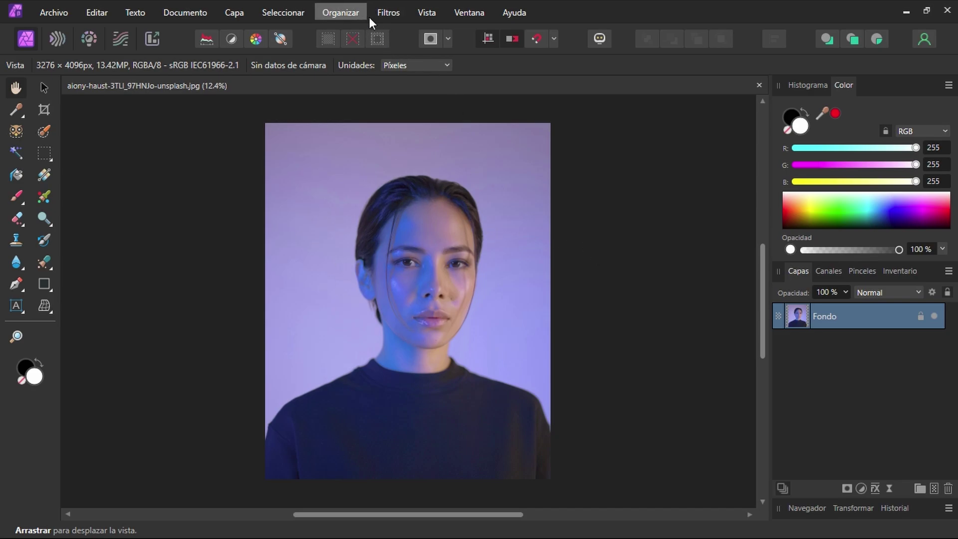
- Run Seleccionar > Seleccionar objeto to select the woman's head and shoulders
left_click(292, 13)
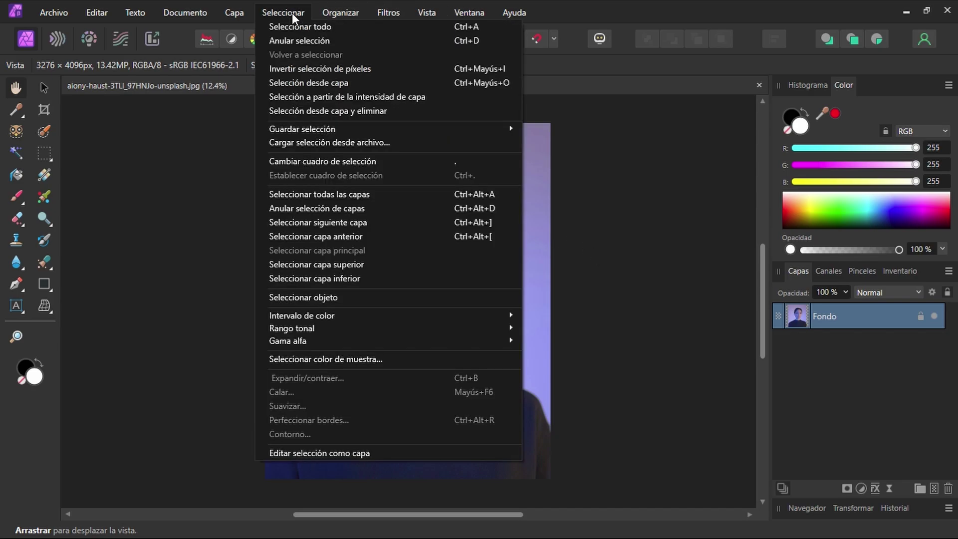
left_click(330, 299)
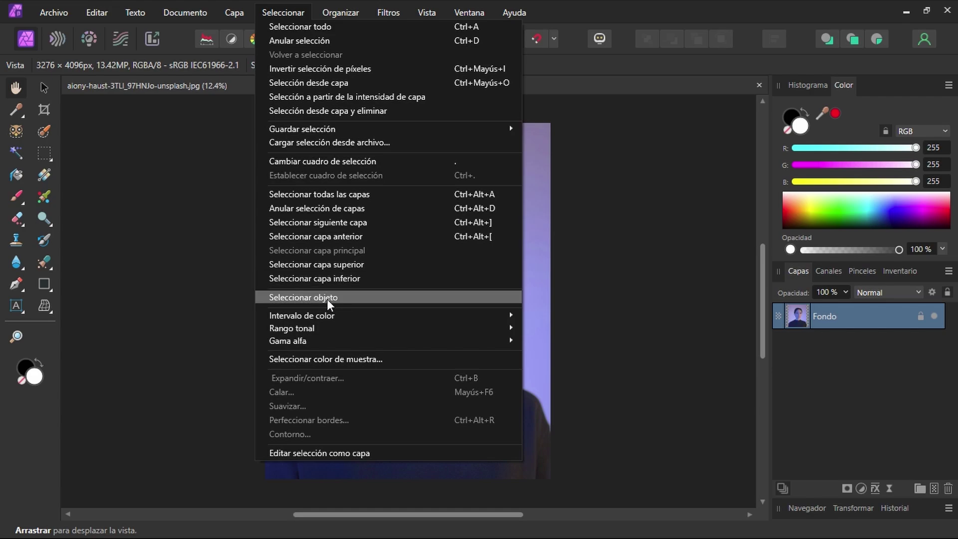
left_click(335, 297)
left_click(625, 268)
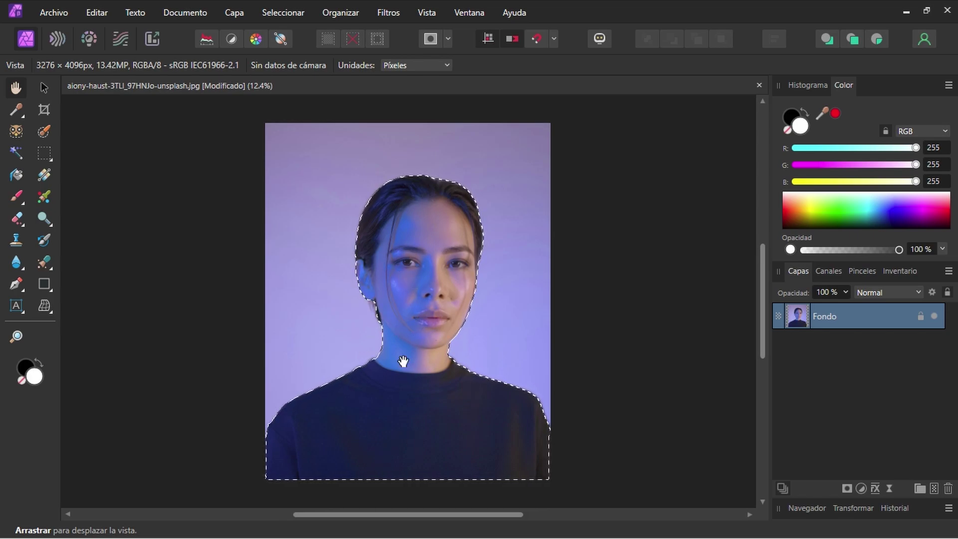
scroll(393, 245, "up", 3)
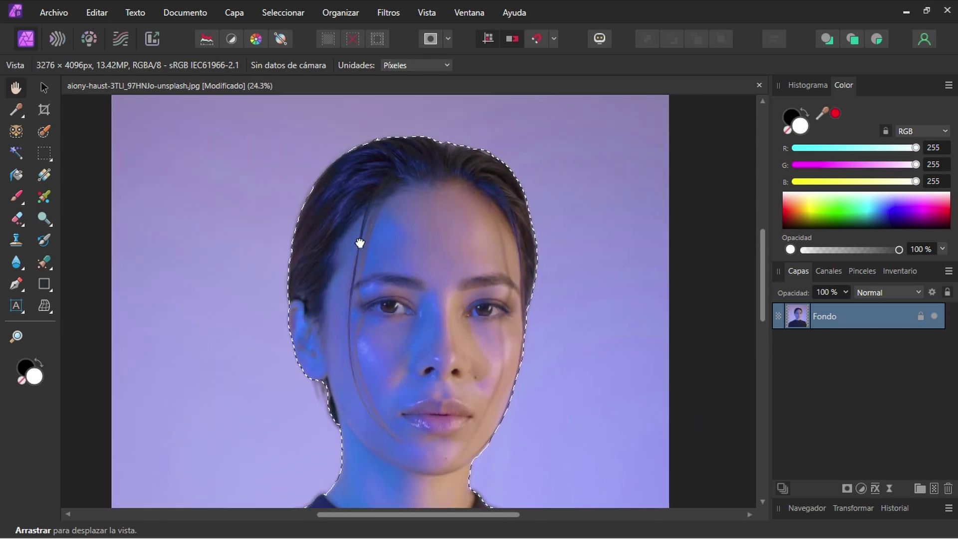
mouse_move(360, 243)
left_mouse_down()
mouse_move(324, 244)
mouse_move(285, 226)
left_mouse_up()
scroll(269, 222, "up", 3)
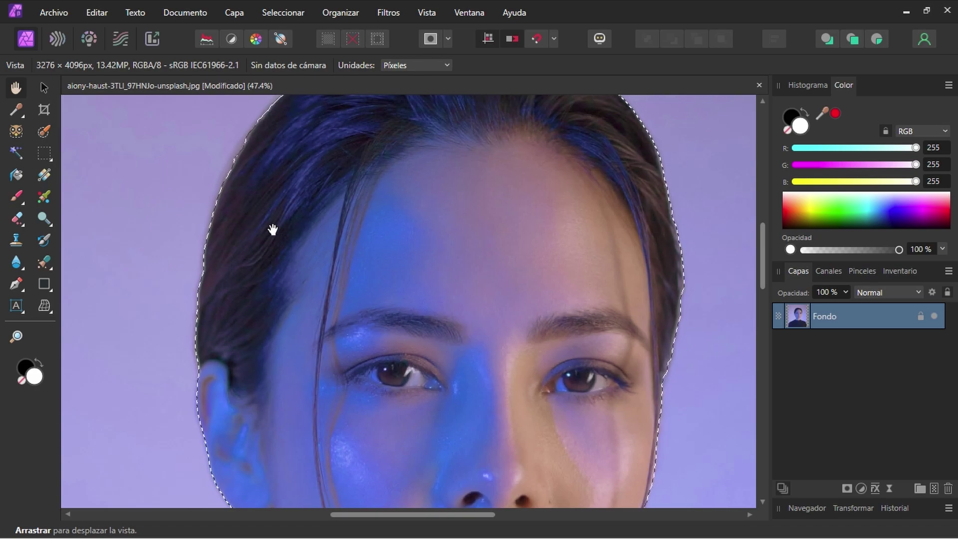
left_click_drag(252, 367, 240, 105)
left_click_drag(276, 349, 244, 289)
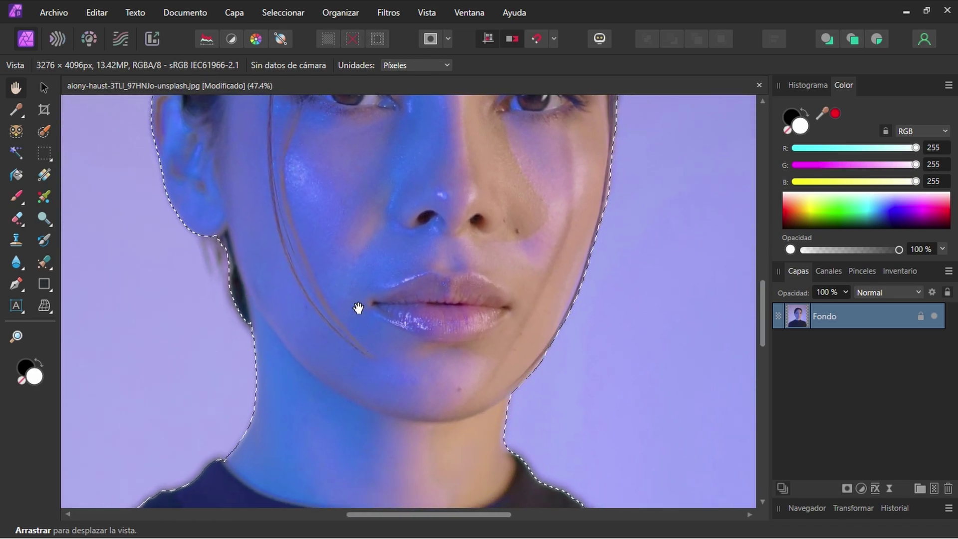
key("ctrl+0")
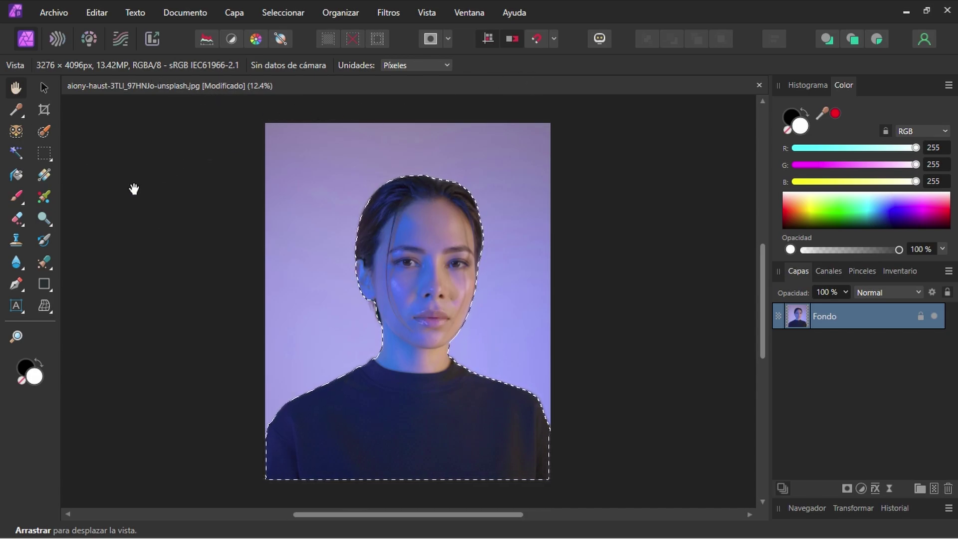
- With the Selection Brush, refine the portrait selection with Salida set to Máscara and apply it
left_click(42, 131)
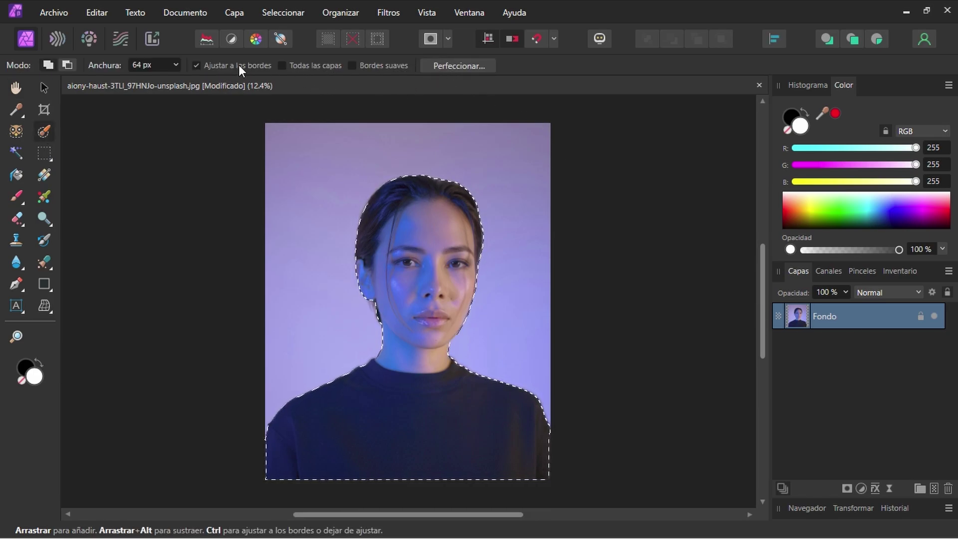
left_click(459, 67)
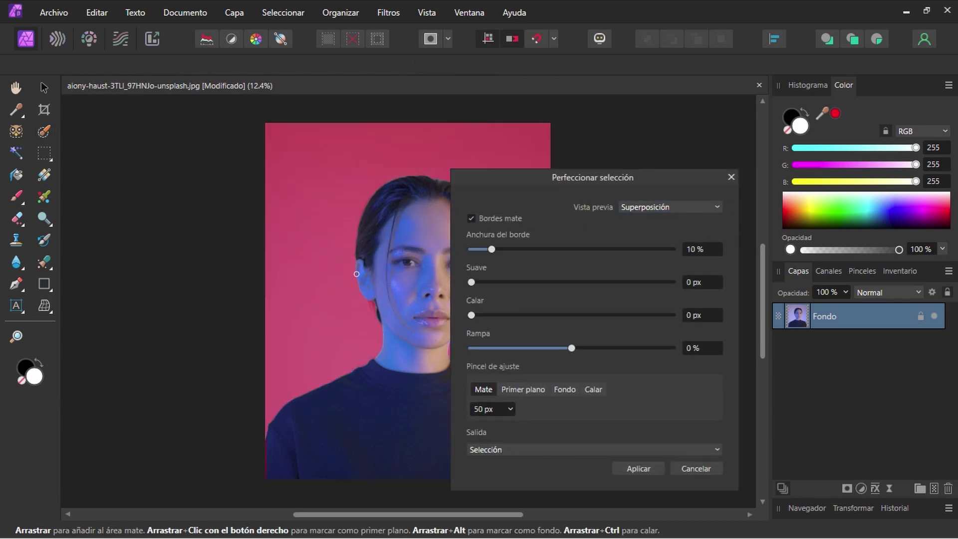
left_click(502, 447)
left_click(498, 483)
left_click(640, 469)
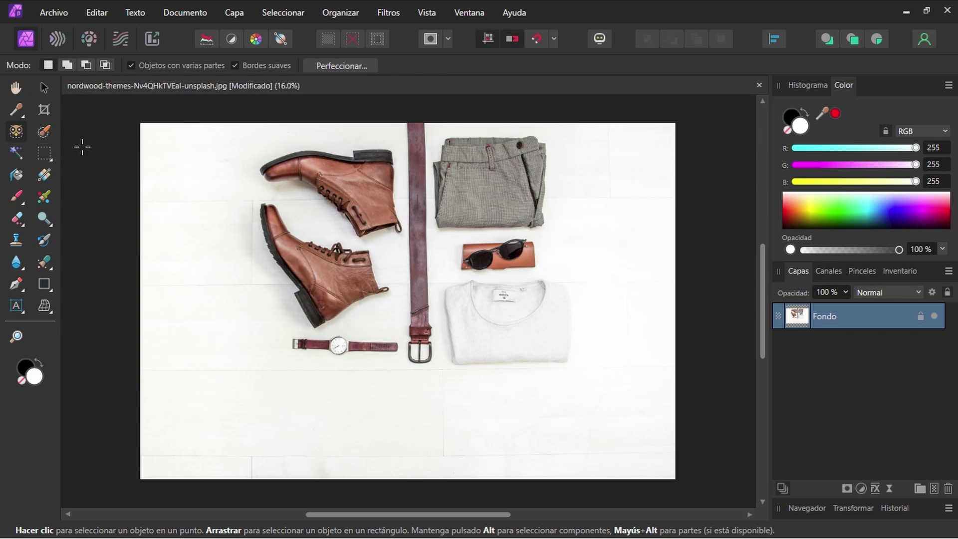
- Click the flat-lay objects to select boots, belt, watch, trousers, sunglasses and T-shirt
left_click(197, 143)
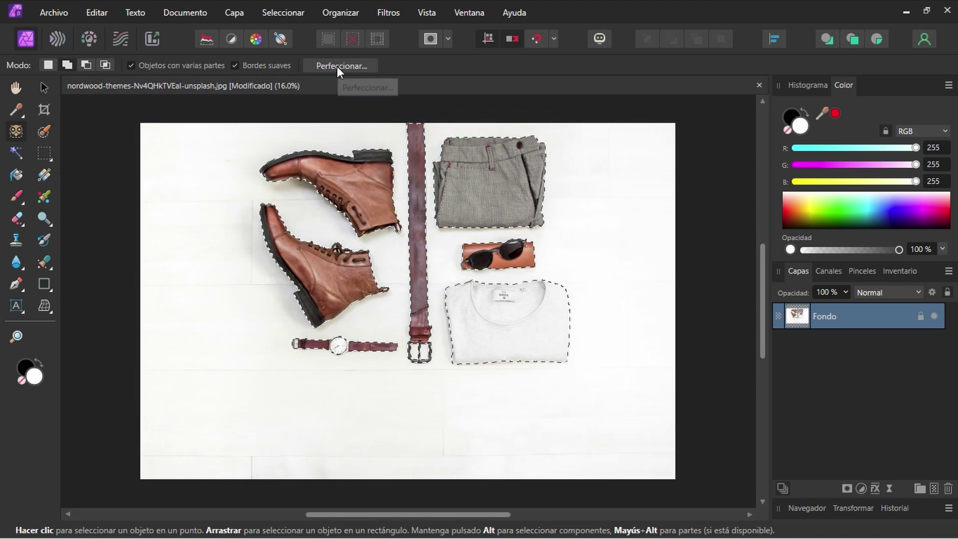
- Refine the clothing selection with Salida set to Máscara and apply it to the Fondo layer
left_click(337, 65)
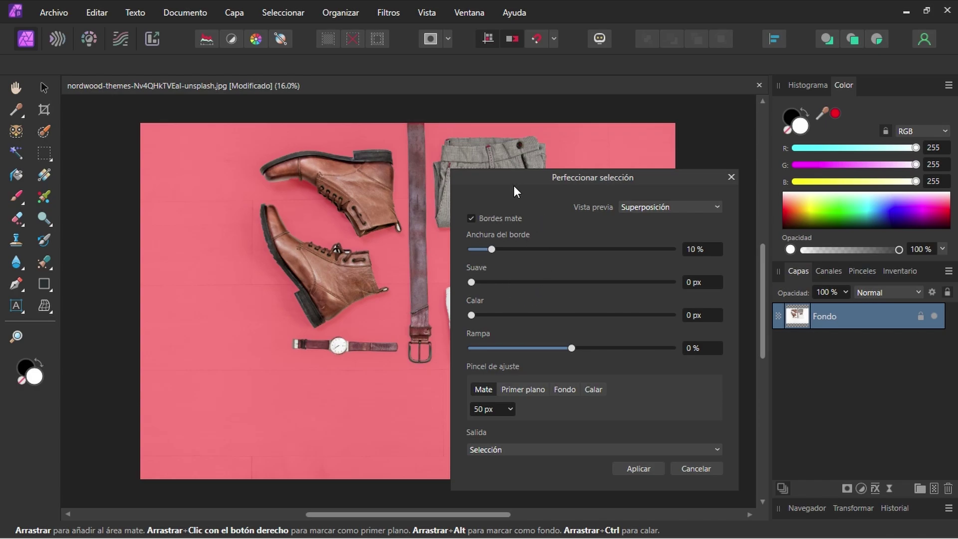
left_click_drag(519, 178, 502, 149)
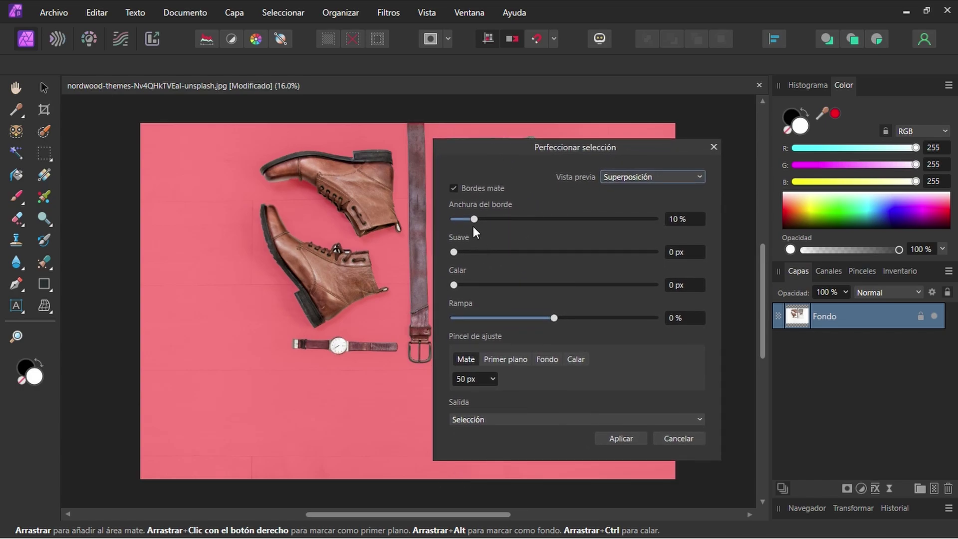
left_click(498, 418)
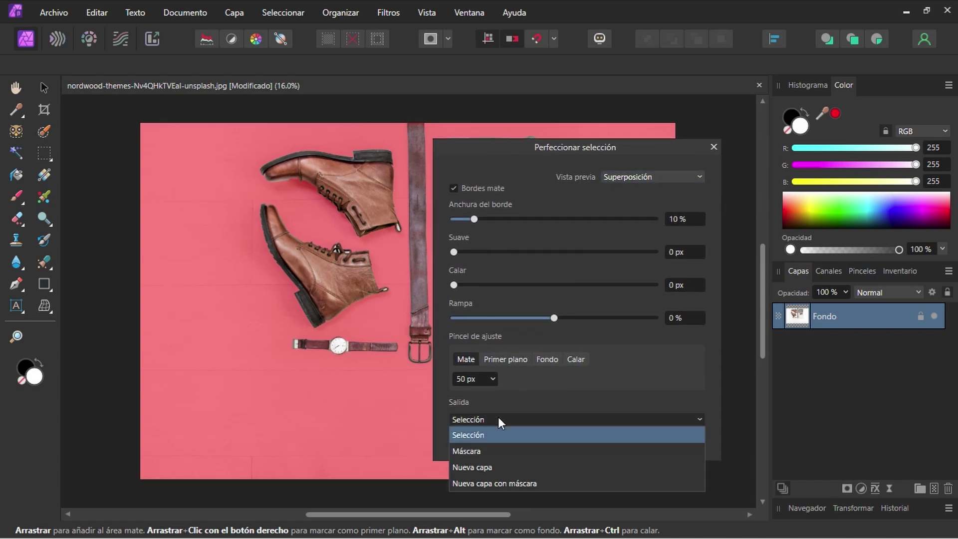
left_click(480, 451)
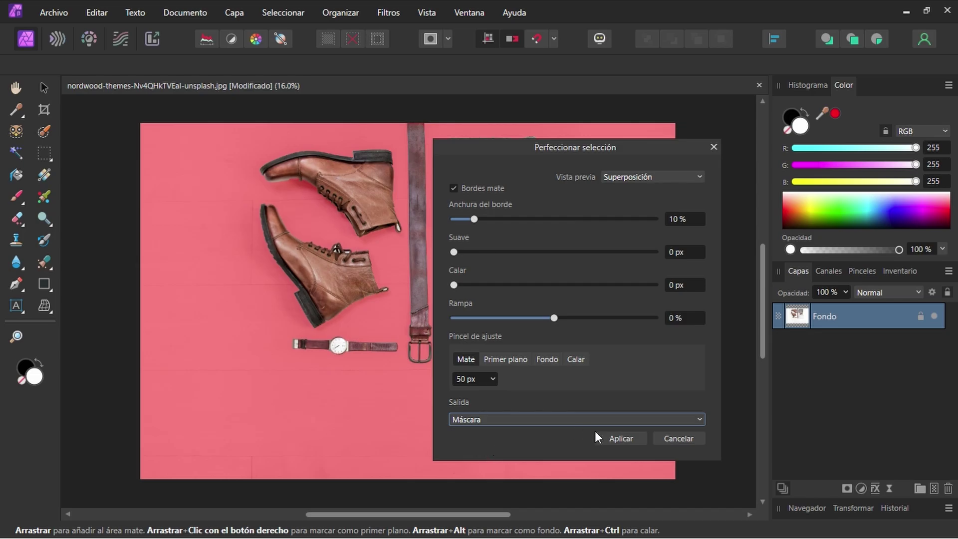
left_click(622, 438)
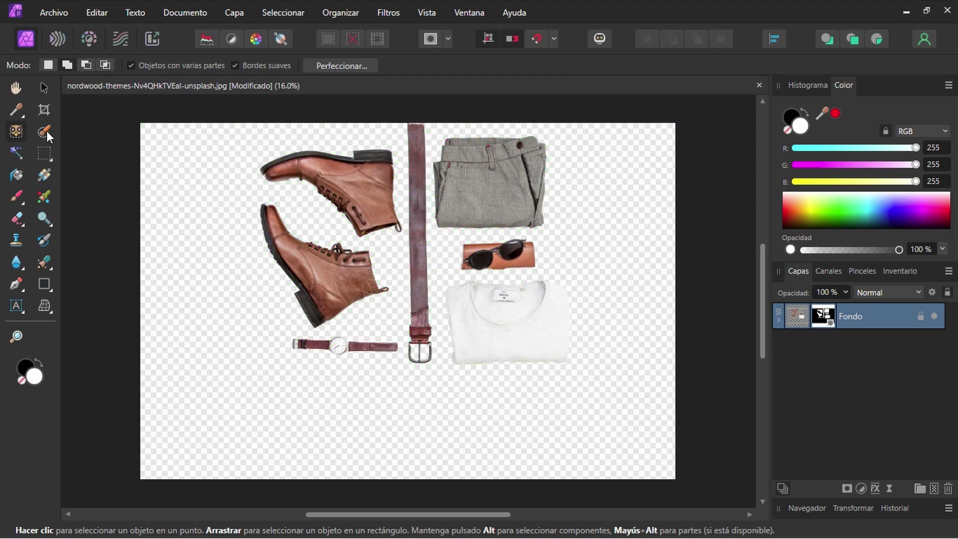
left_click(45, 85)
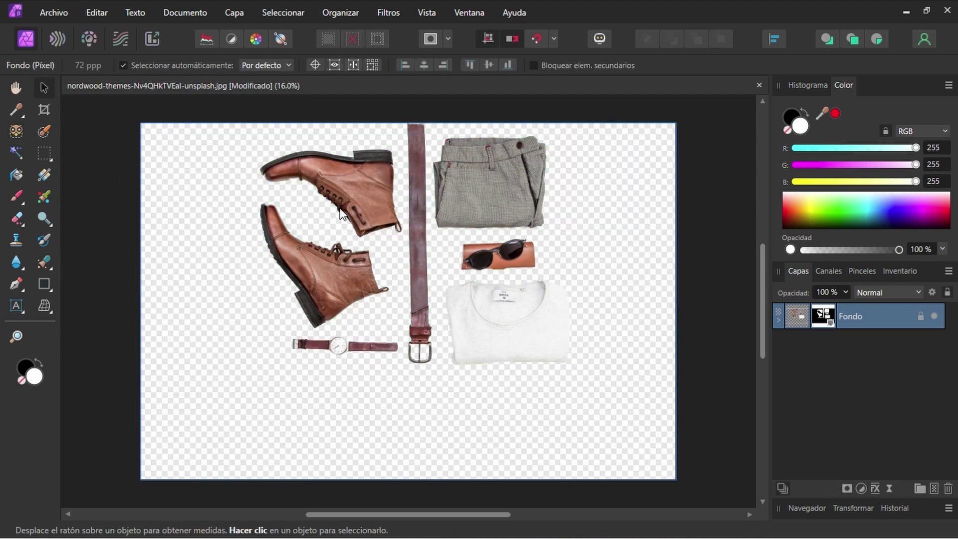
scroll(359, 221, "up", 2)
scroll(359, 222, "up", 3)
scroll(359, 222, "up", 2)
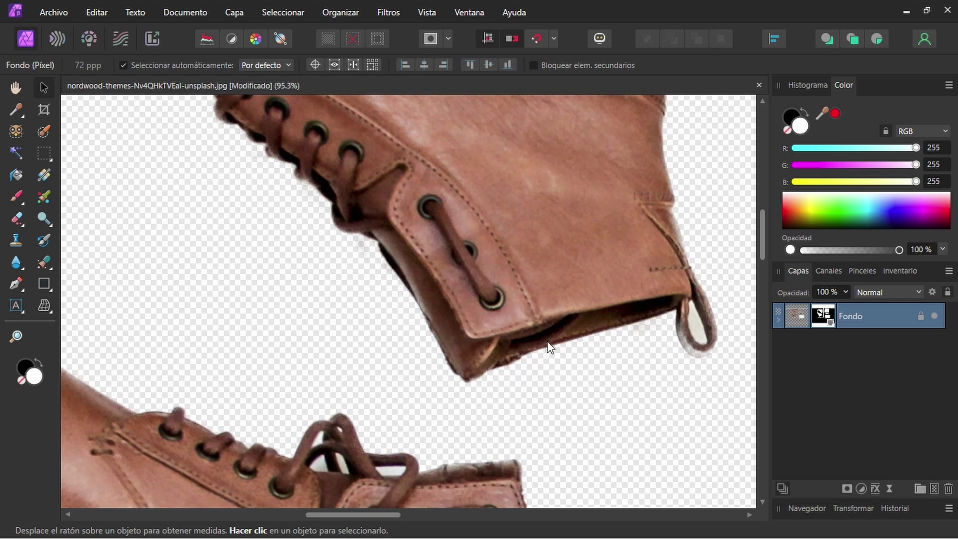
left_click_drag(619, 337, 370, 303)
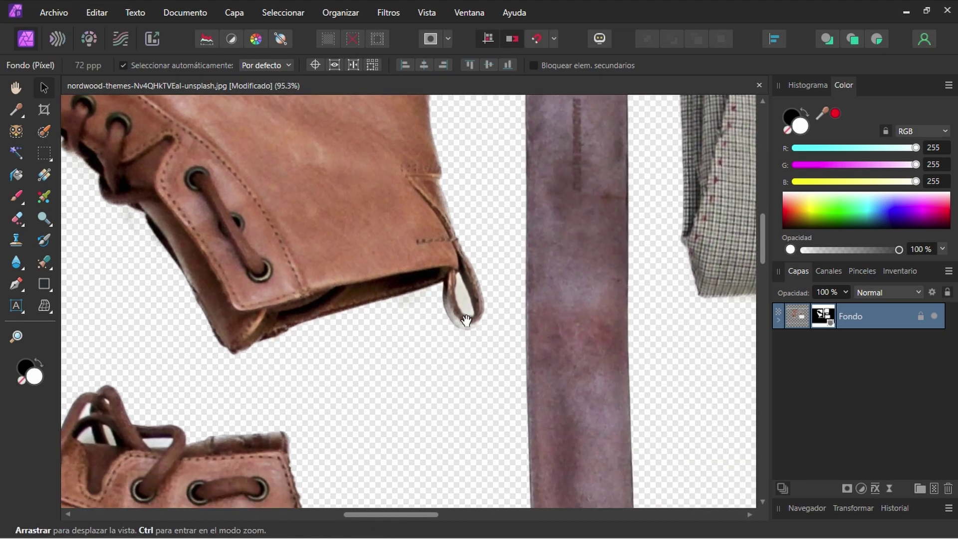
mouse_move(338, 376)
left_mouse_down()
mouse_move(436, 295)
mouse_move(524, 315)
mouse_move(527, 470)
mouse_move(321, 299)
mouse_move(329, 170)
left_mouse_up()
left_click_drag(460, 421, 306, 208)
left_click_drag(435, 394, 528, 190)
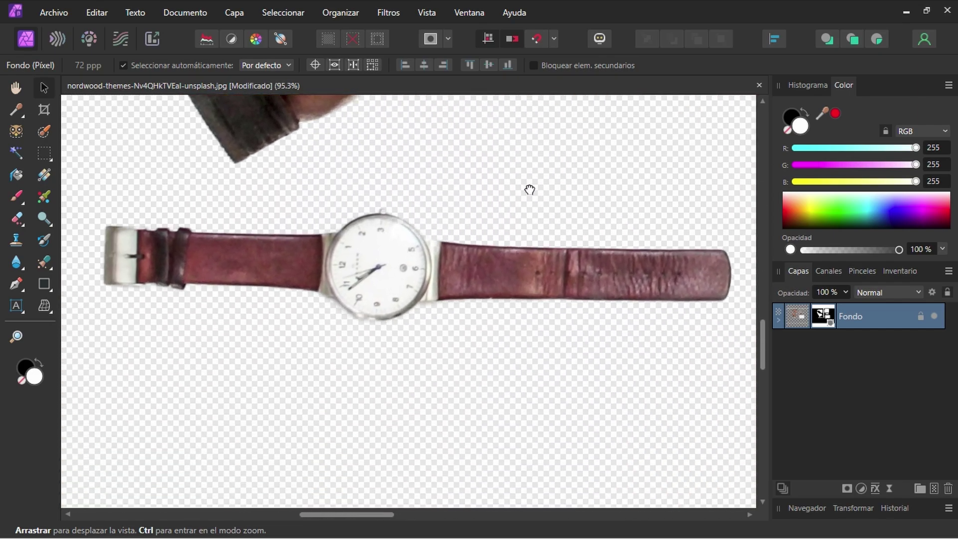
left_click_drag(535, 313, 201, 383)
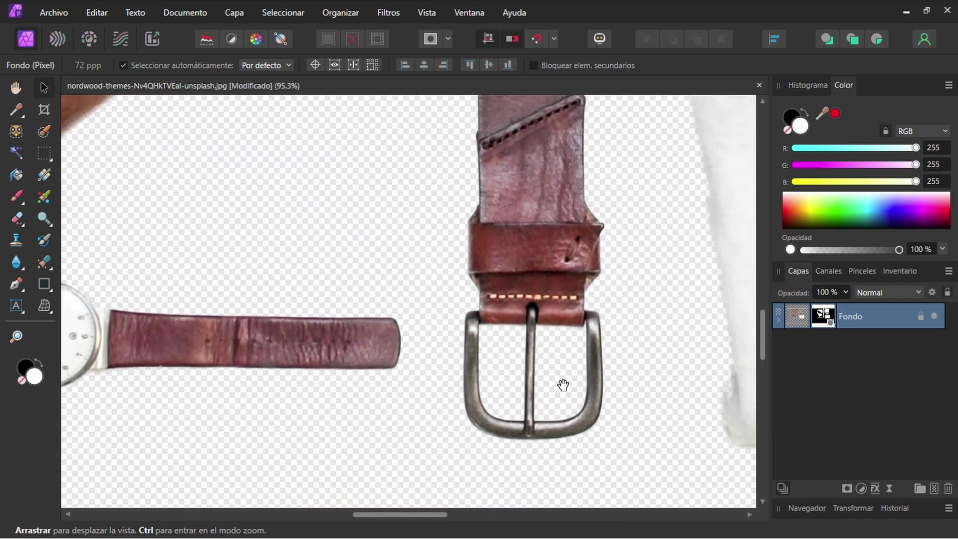
left_click_drag(563, 384, 237, 379)
left_click_drag(577, 379, 178, 374)
left_click_drag(479, 175, 485, 274)
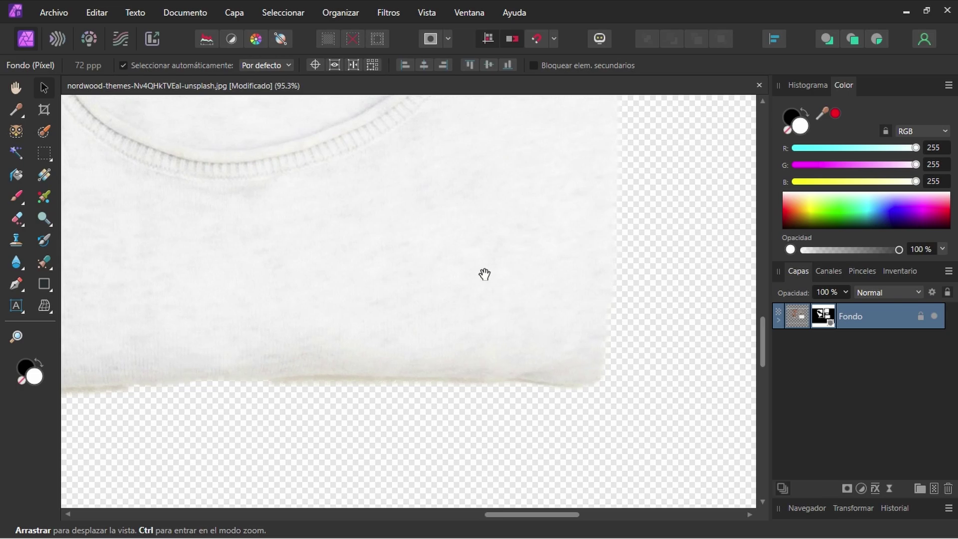
mouse_move(474, 149)
left_mouse_down()
mouse_move(472, 220)
mouse_move(518, 381)
left_mouse_up()
left_click_drag(549, 215, 571, 415)
left_click_drag(399, 320, 466, 337)
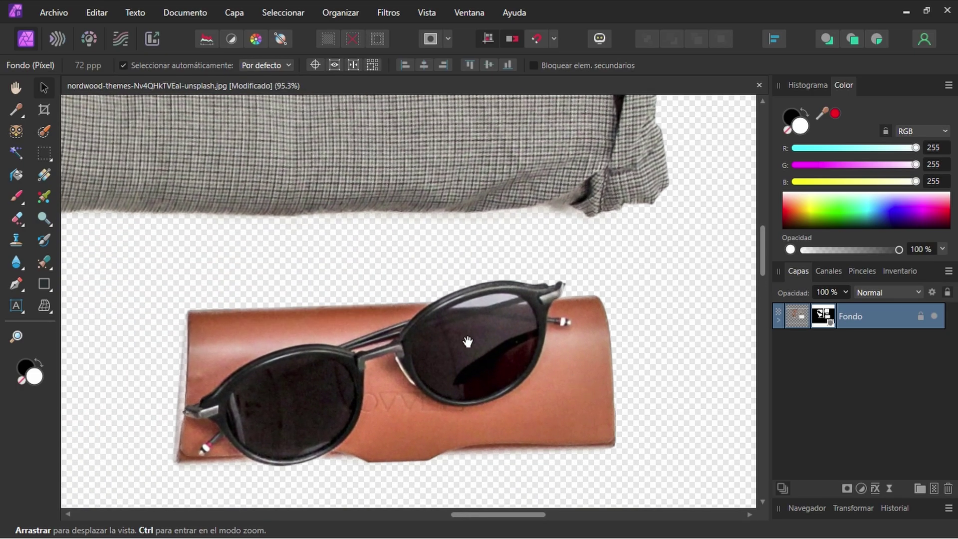
left_click_drag(499, 150, 524, 424)
left_click_drag(534, 214, 503, 397)
mouse_move(427, 264)
left_mouse_down()
mouse_move(470, 327)
mouse_move(455, 343)
left_mouse_up()
left_click_drag(158, 277, 455, 261)
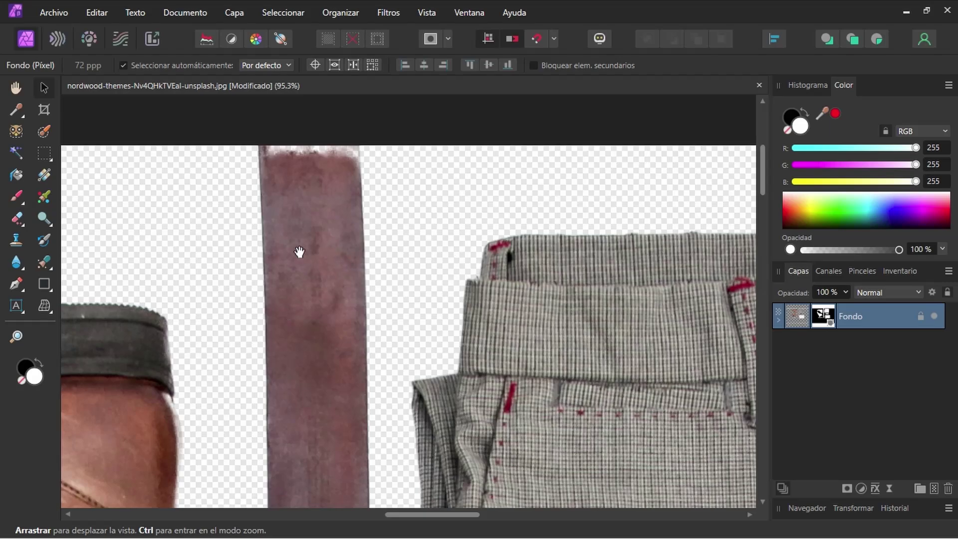
left_click_drag(316, 378, 272, 149)
left_click_drag(269, 409, 256, 133)
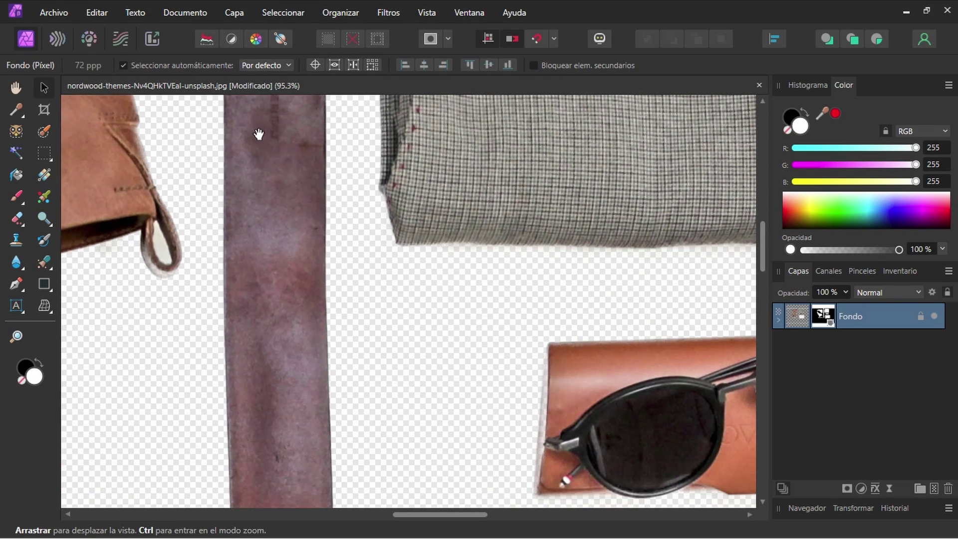
left_click_drag(305, 354, 306, 203)
mouse_move(282, 499)
left_mouse_down()
mouse_move(276, 405)
mouse_move(289, 248)
left_mouse_up()
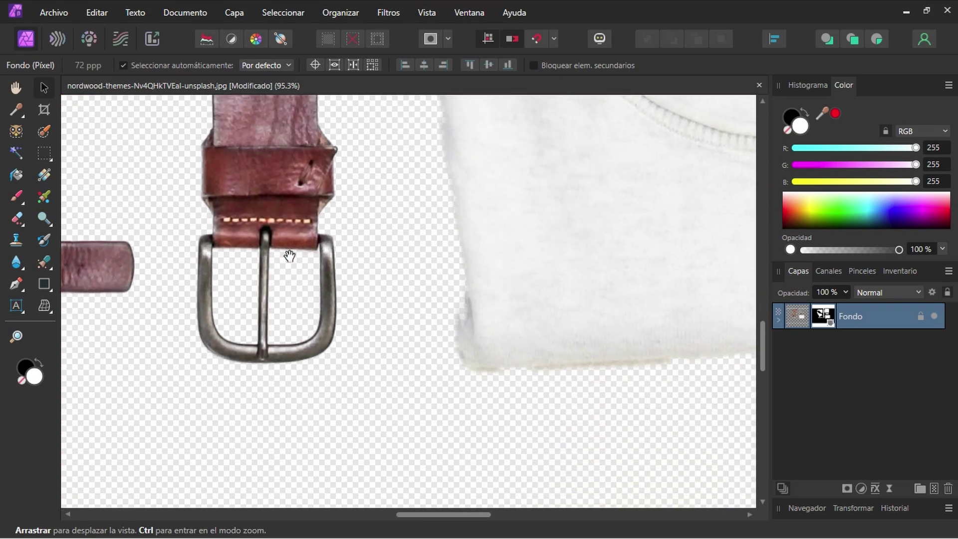
- Fit the whole masked flat-lay image in the window
double_click(10, 88)
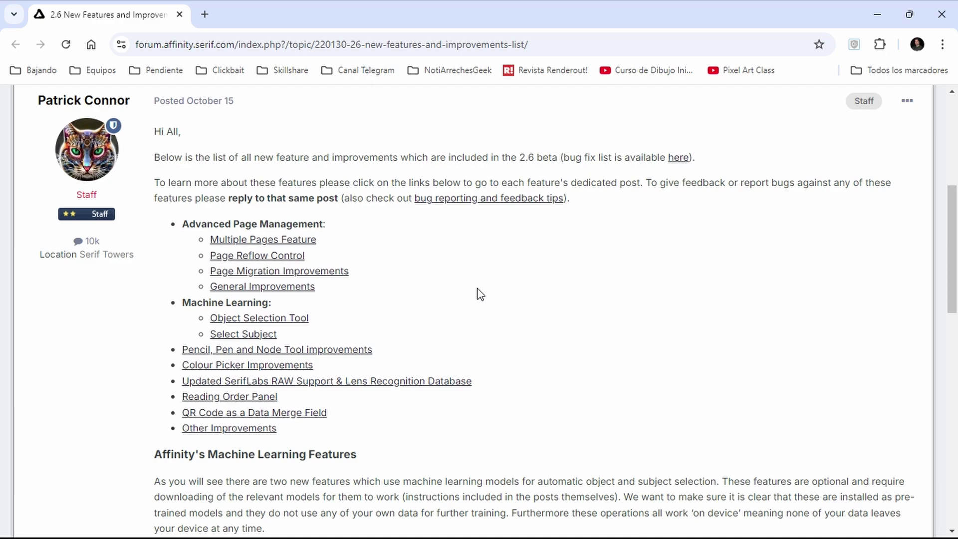
triple_click(212, 300)
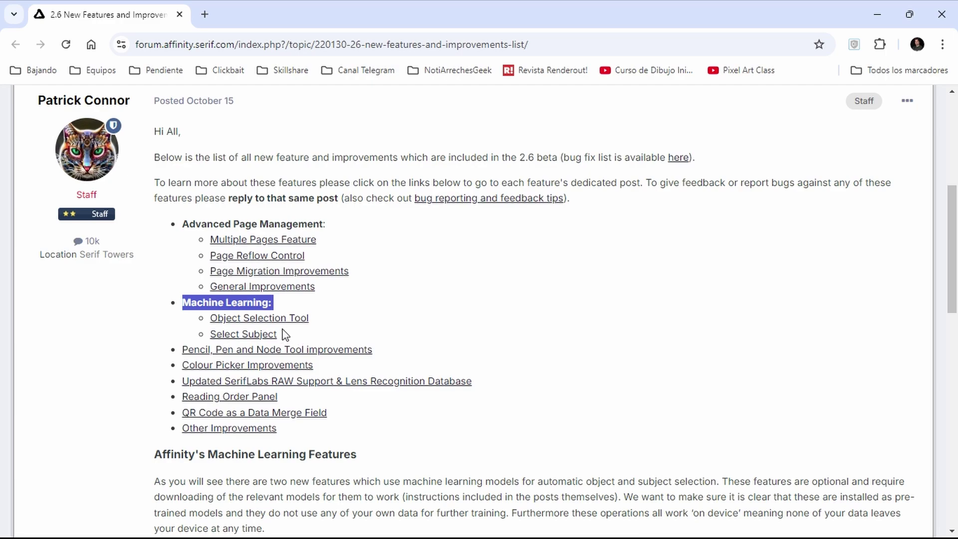
left_click(333, 325)
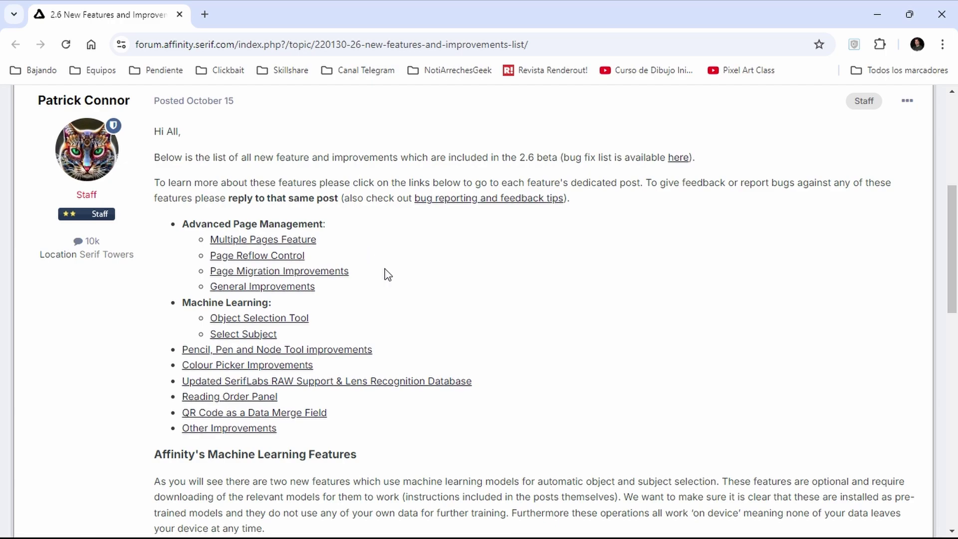
triple_click(232, 299)
left_click(392, 305)
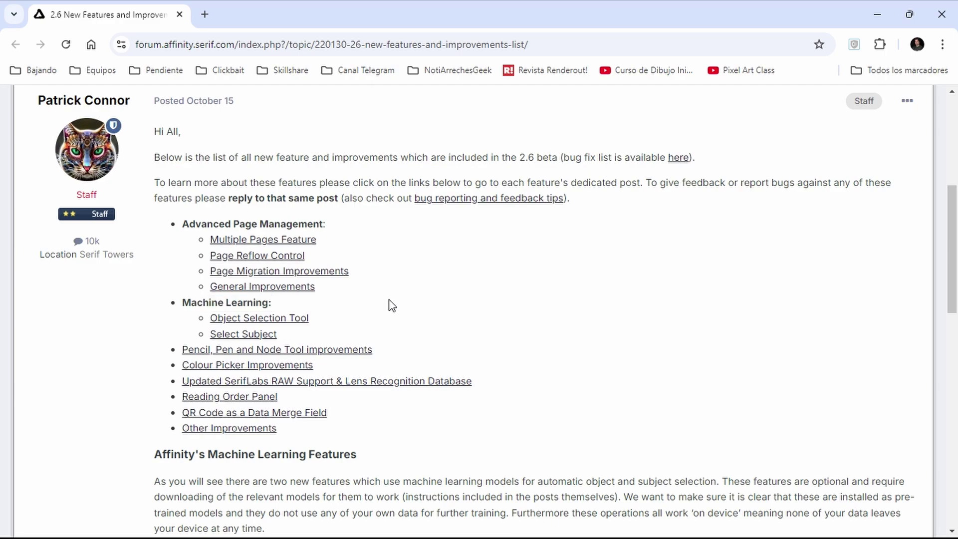